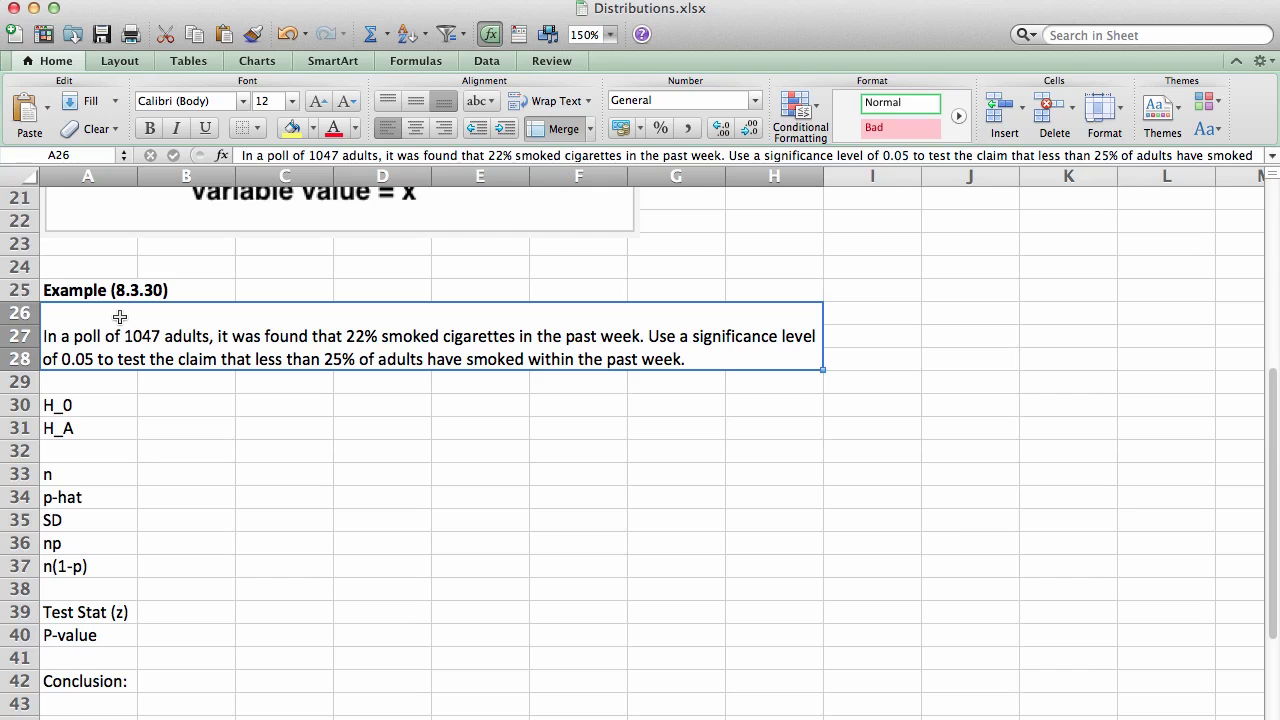
Step: Enter the alternative hypothesis "p < 0.25" in B31 and the null hypothesis "p = 0.25" in B30
{"action": "left_click", "coordinate": [170, 425]}
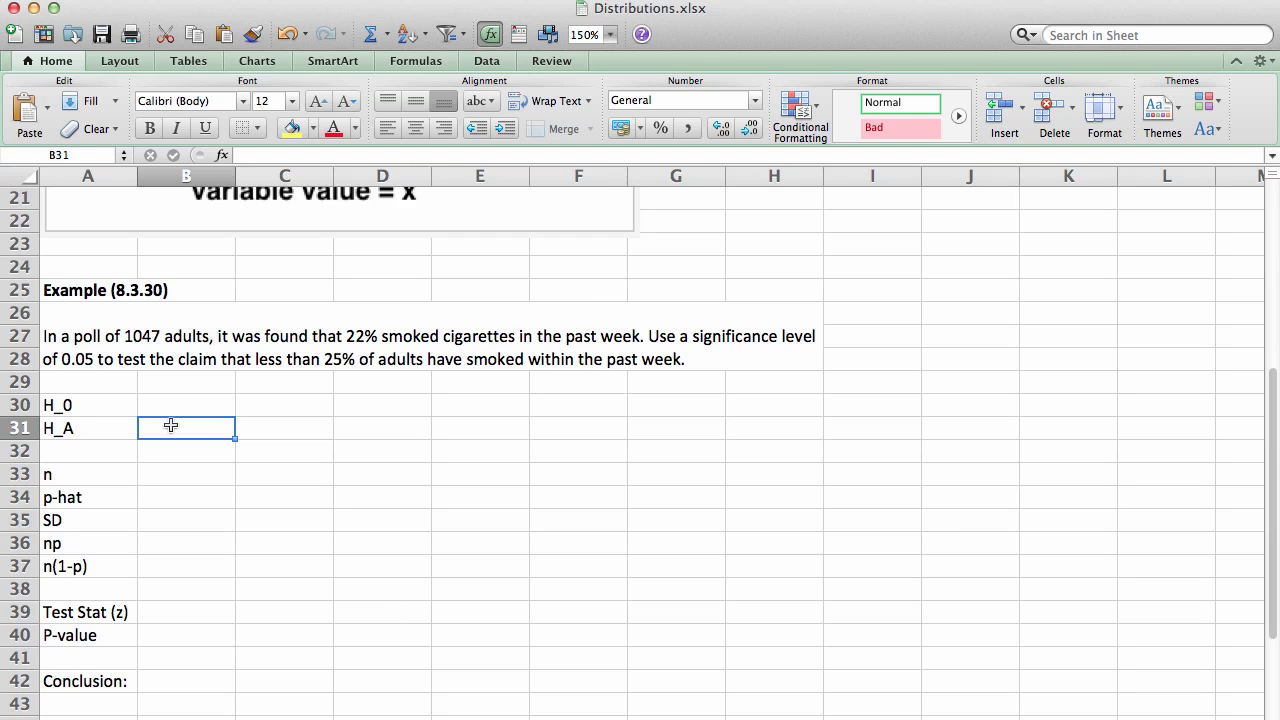
{"action": "type", "text": "p <"}
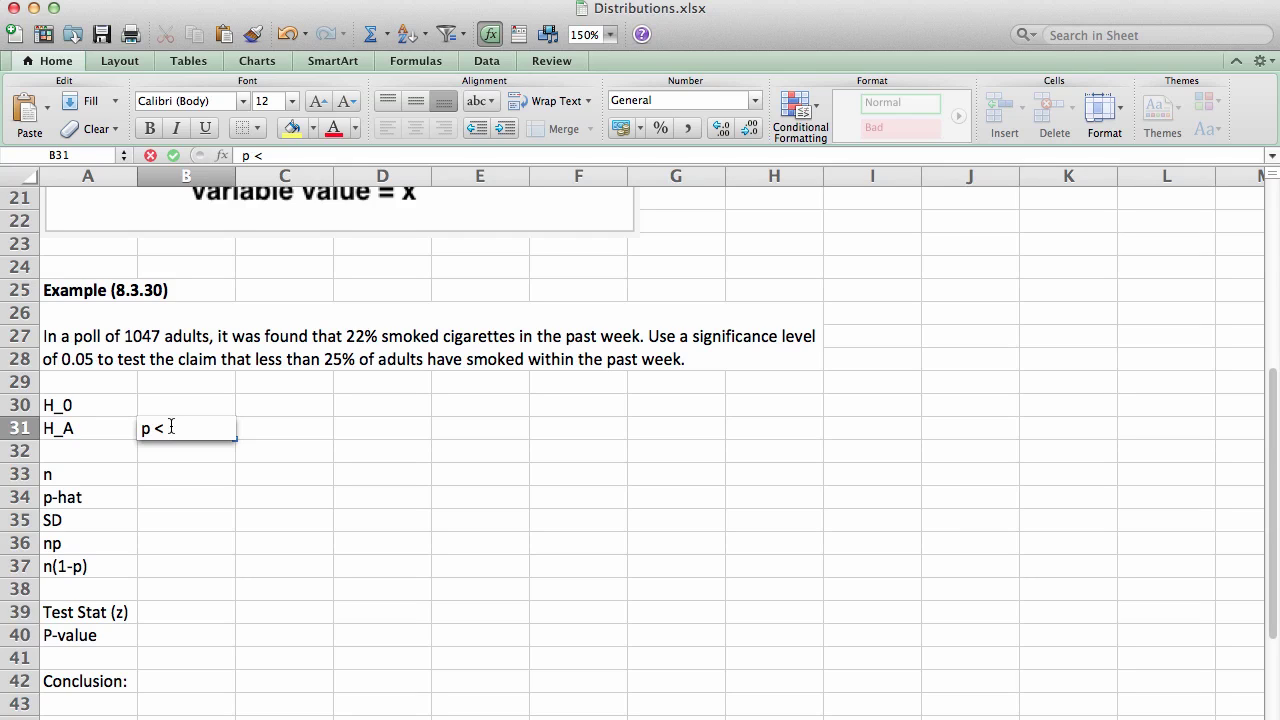
{"action": "type", "text": "0.25"}
{"action": "key", "text": "Up"}
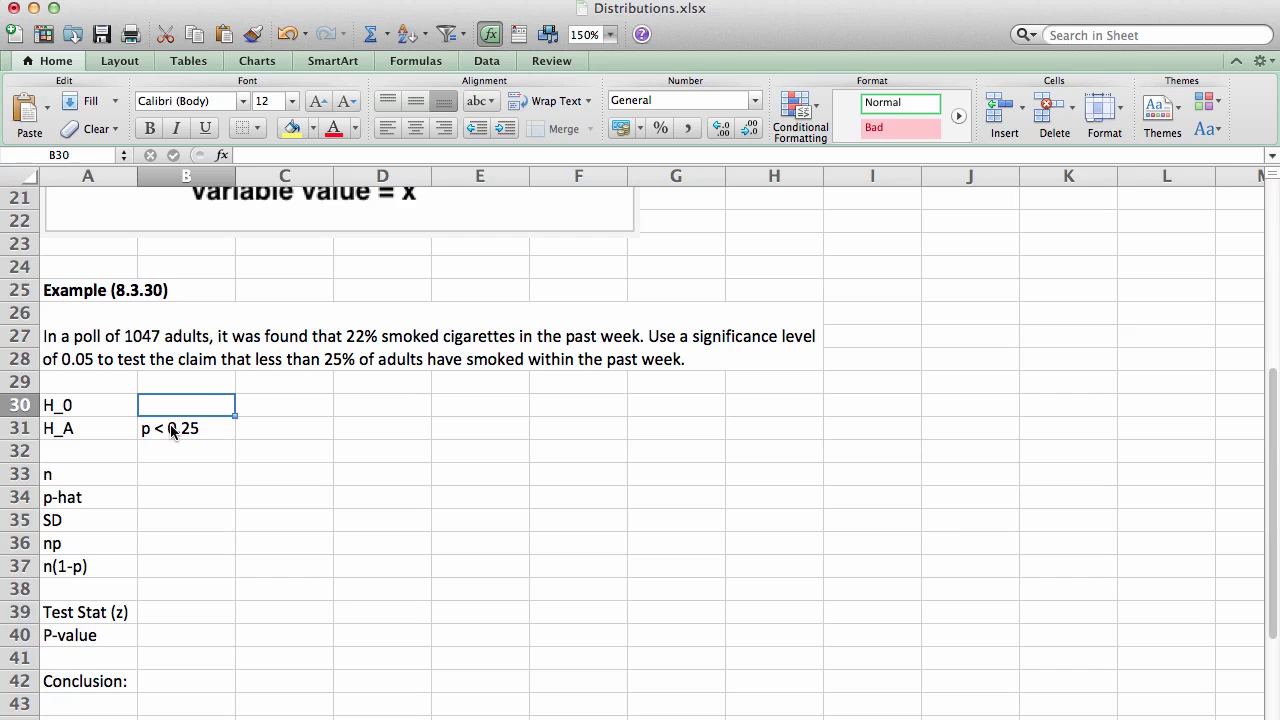
{"action": "type", "text": "p ="}
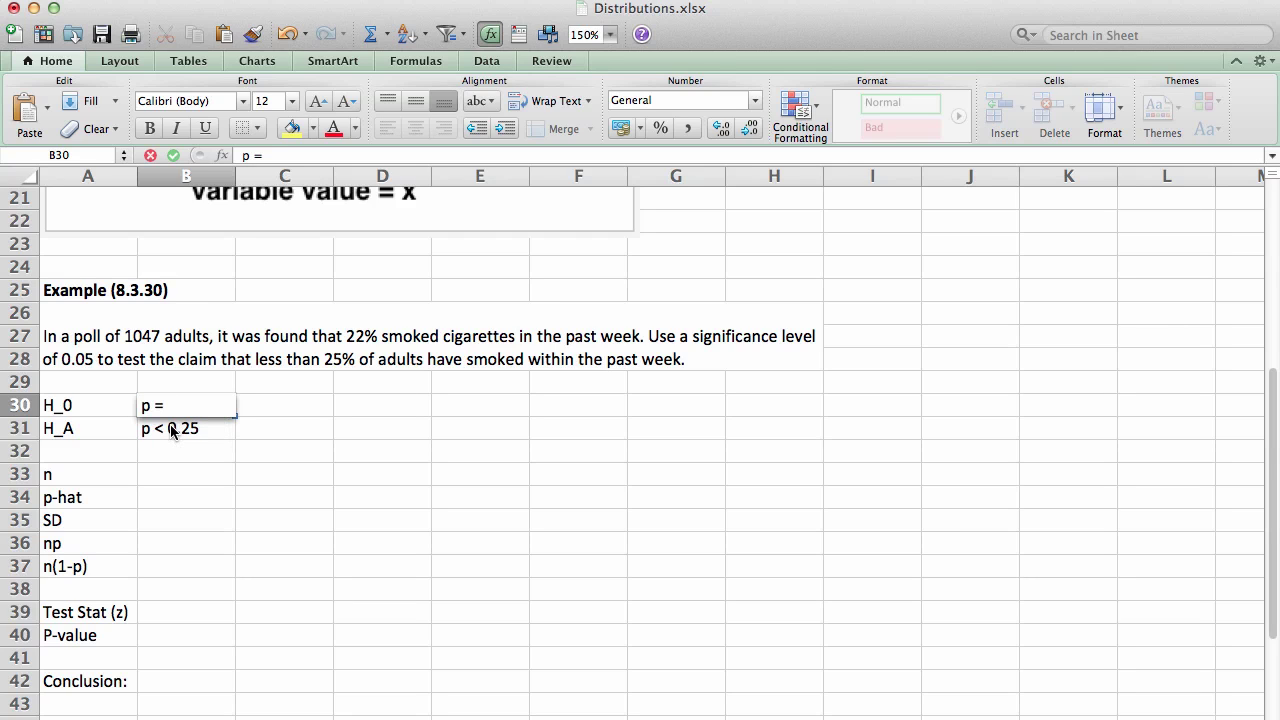
{"action": "type", "text": " 0.25"}
{"action": "key", "text": "Return"}
Step: Enter the sample size 1047 in B33 and the sample proportion .22 in B34
{"action": "key", "text": "Return"}
{"action": "key", "text": "Return"}
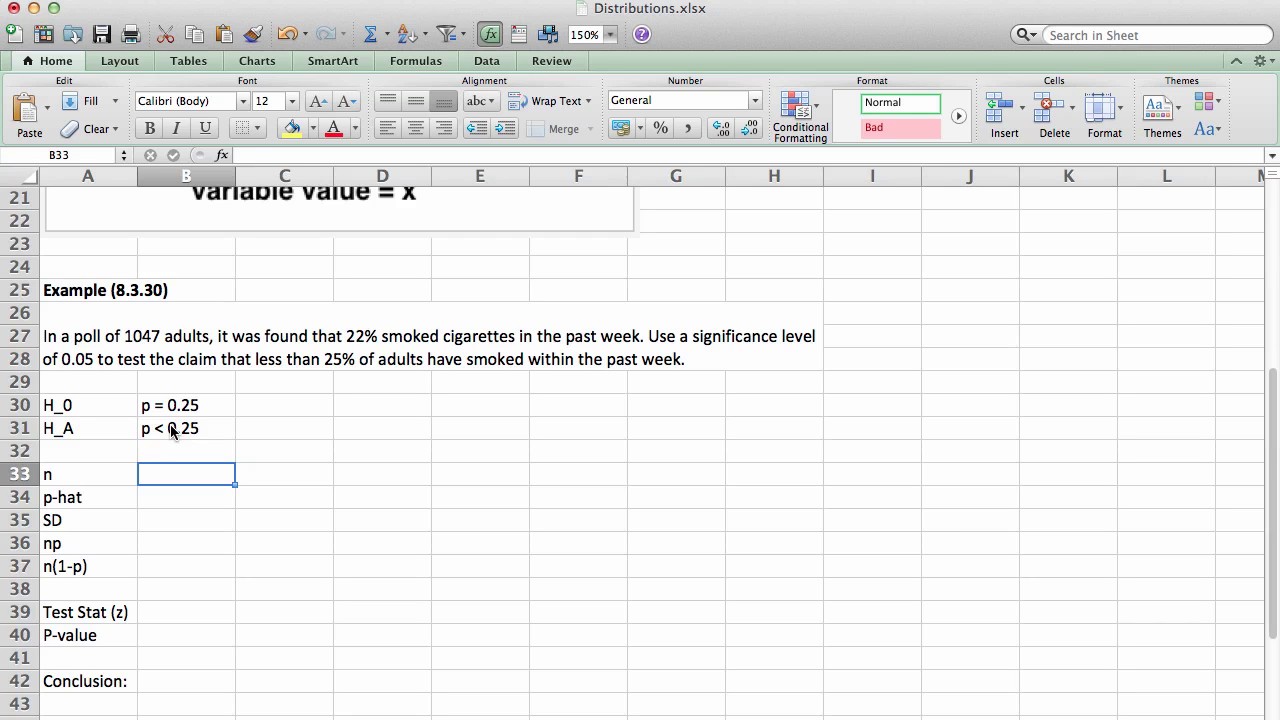
{"action": "type", "text": "1047"}
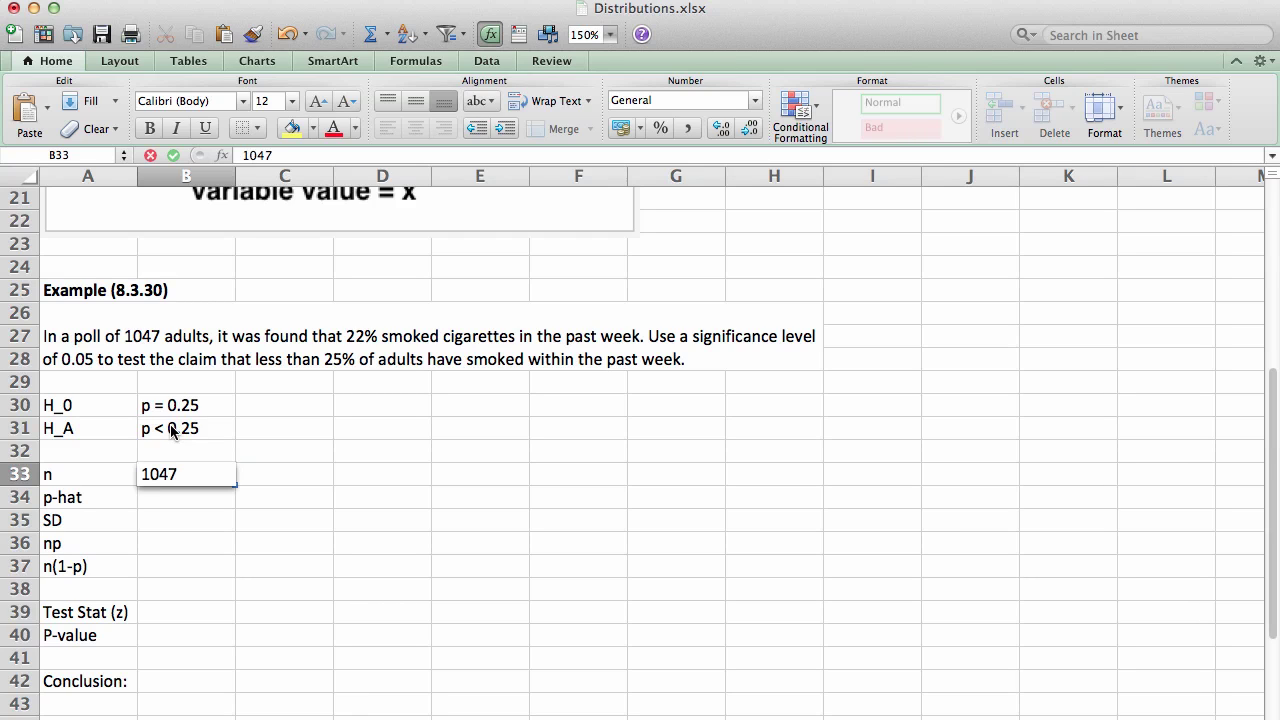
{"action": "key", "text": "Return"}
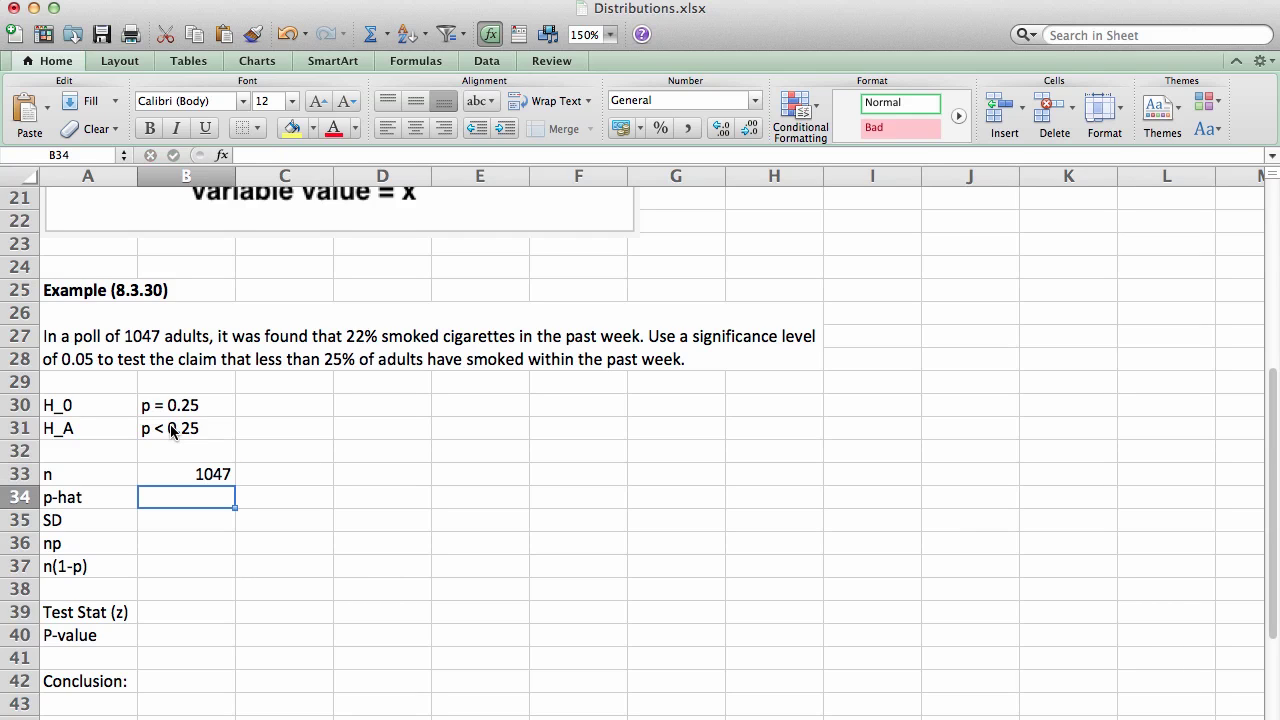
{"action": "type", "text": ".22"}
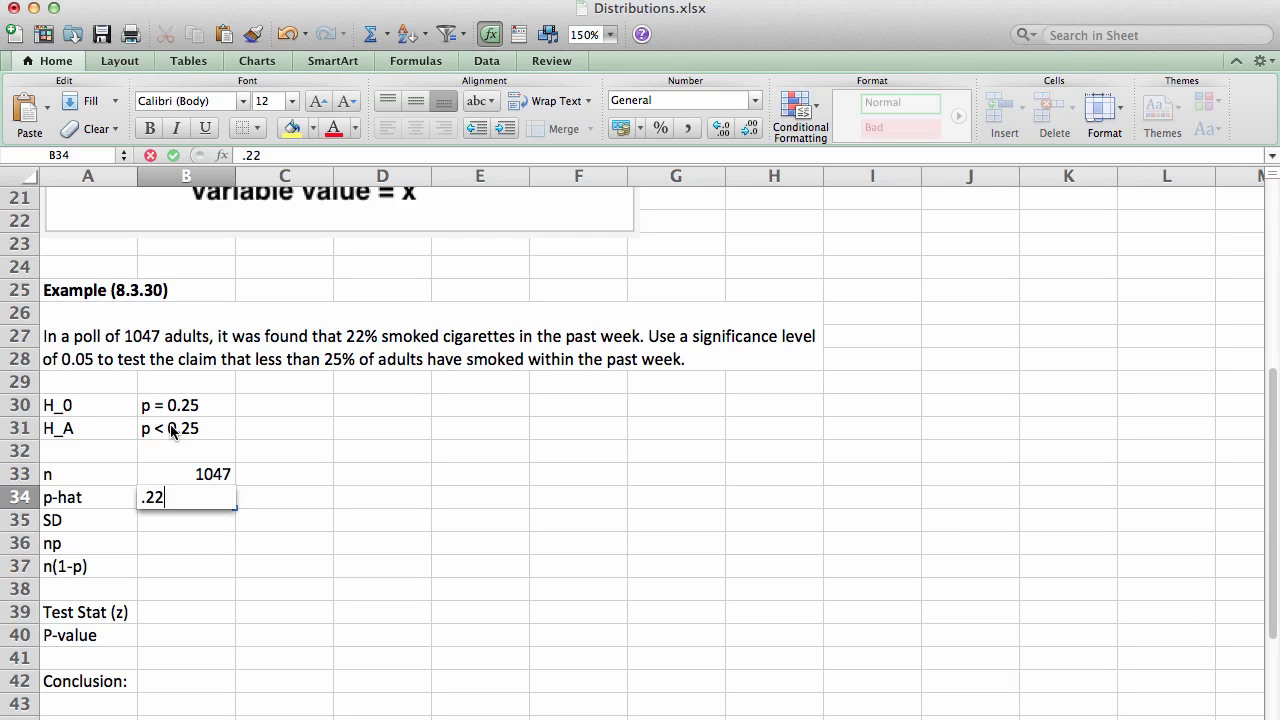
{"action": "key", "text": "Return"}
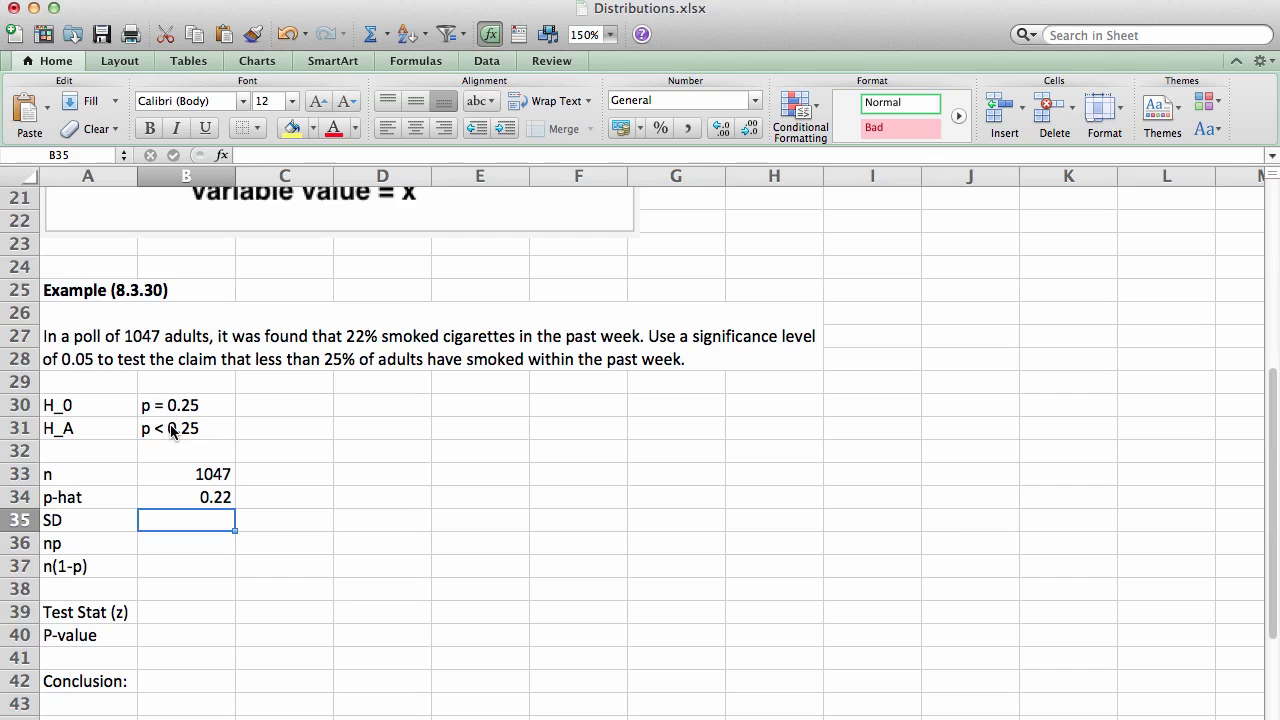
Step: Calculate the standard deviation in B35 with the formula =sqrt(0.25*0.75/1047)
{"action": "left_click", "coordinate": [183, 402]}
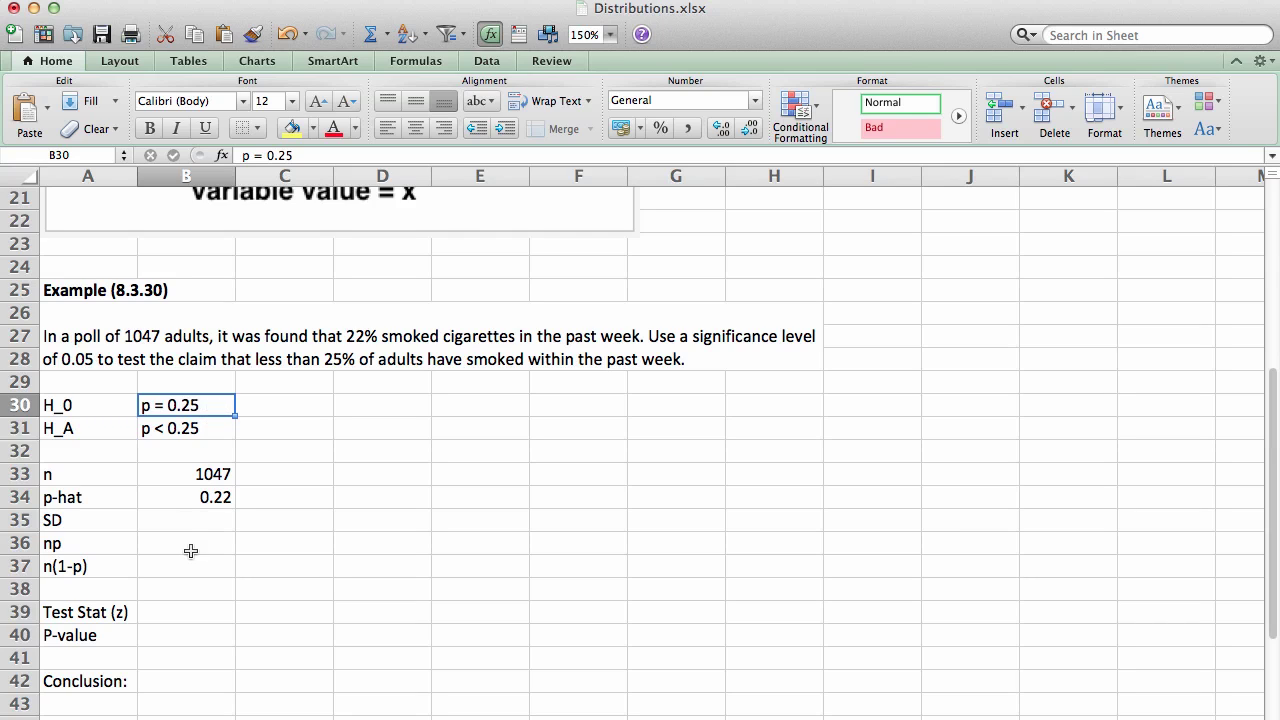
{"action": "left_click", "coordinate": [165, 527]}
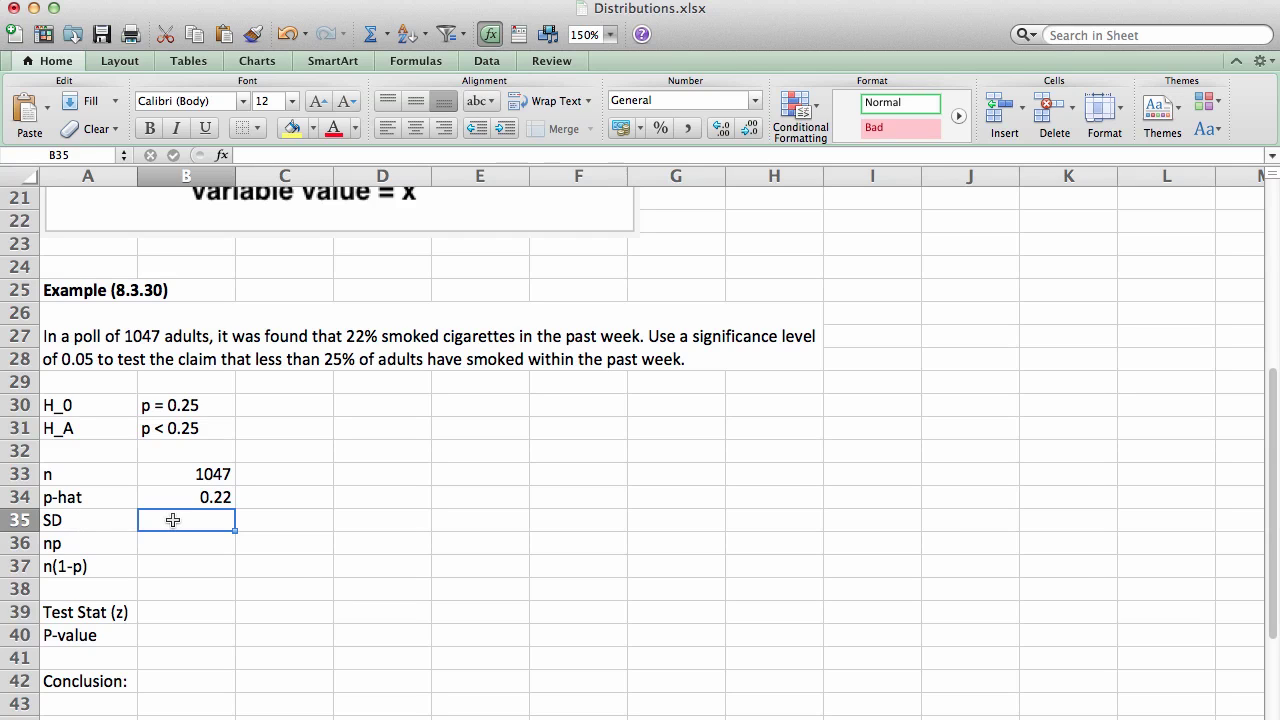
{"action": "type", "text": "=sqrt"}
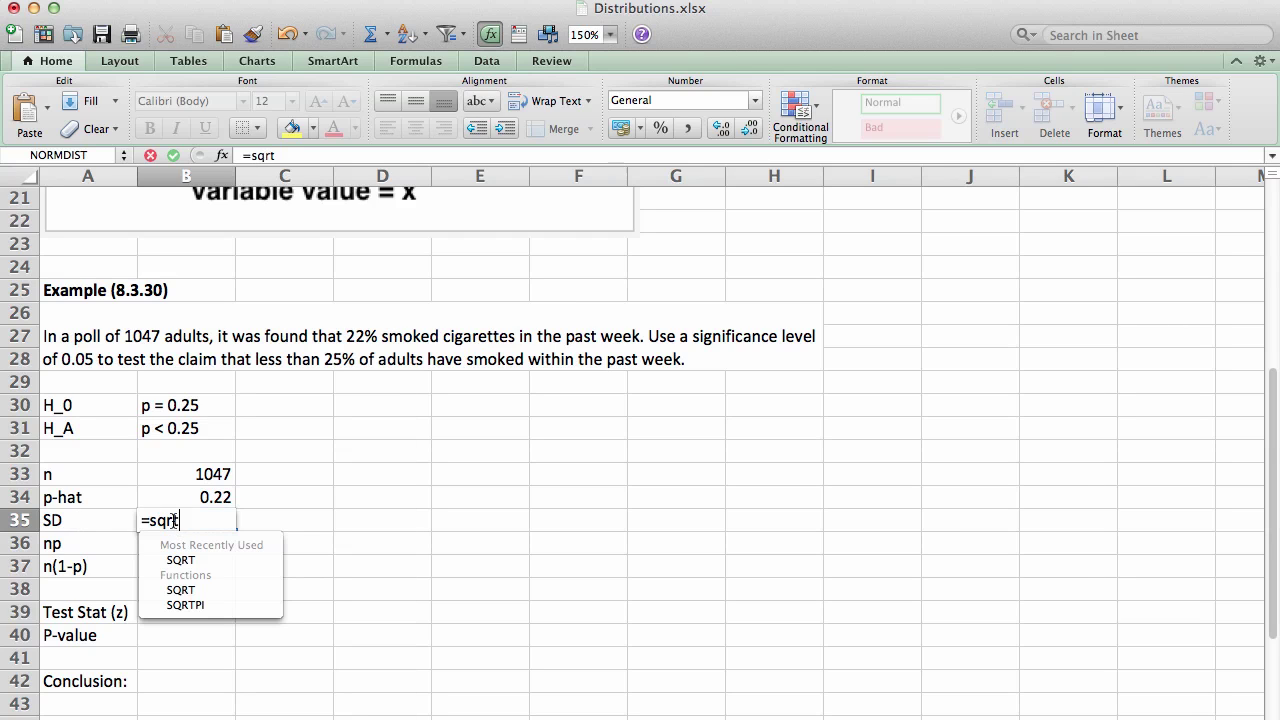
{"action": "type", "text": "("}
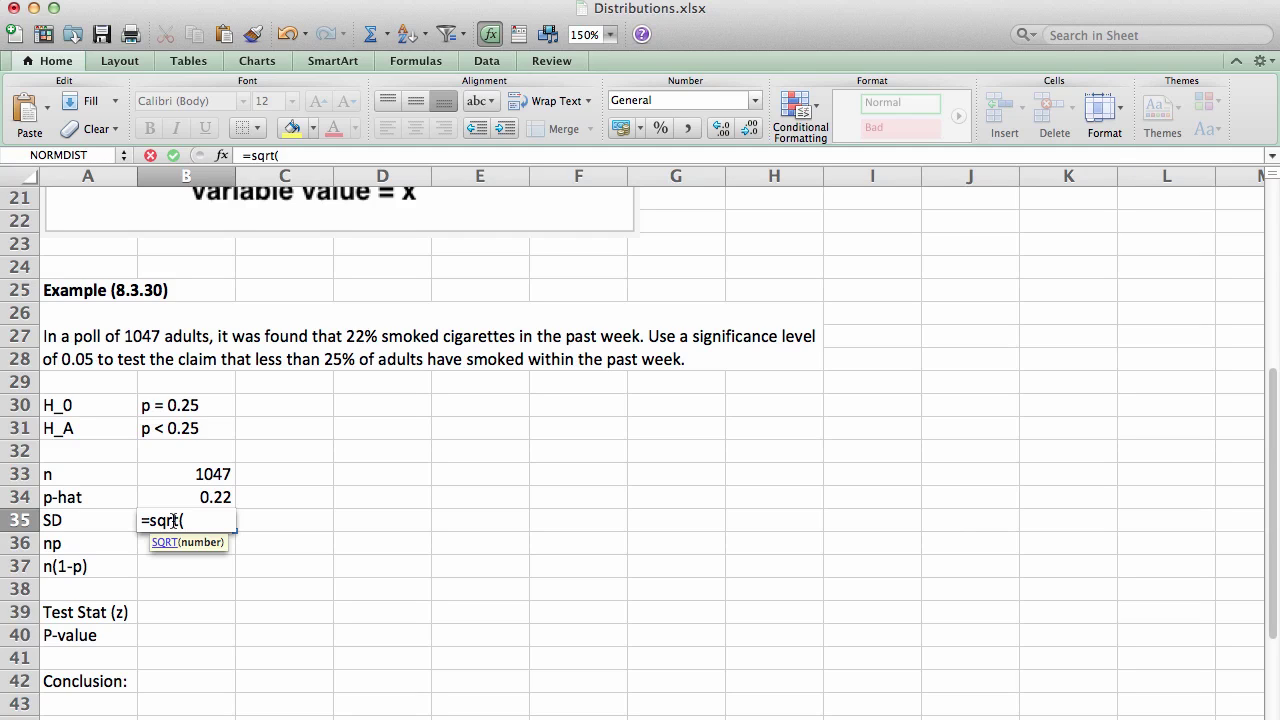
{"action": "type", "text": "0.25*0"}
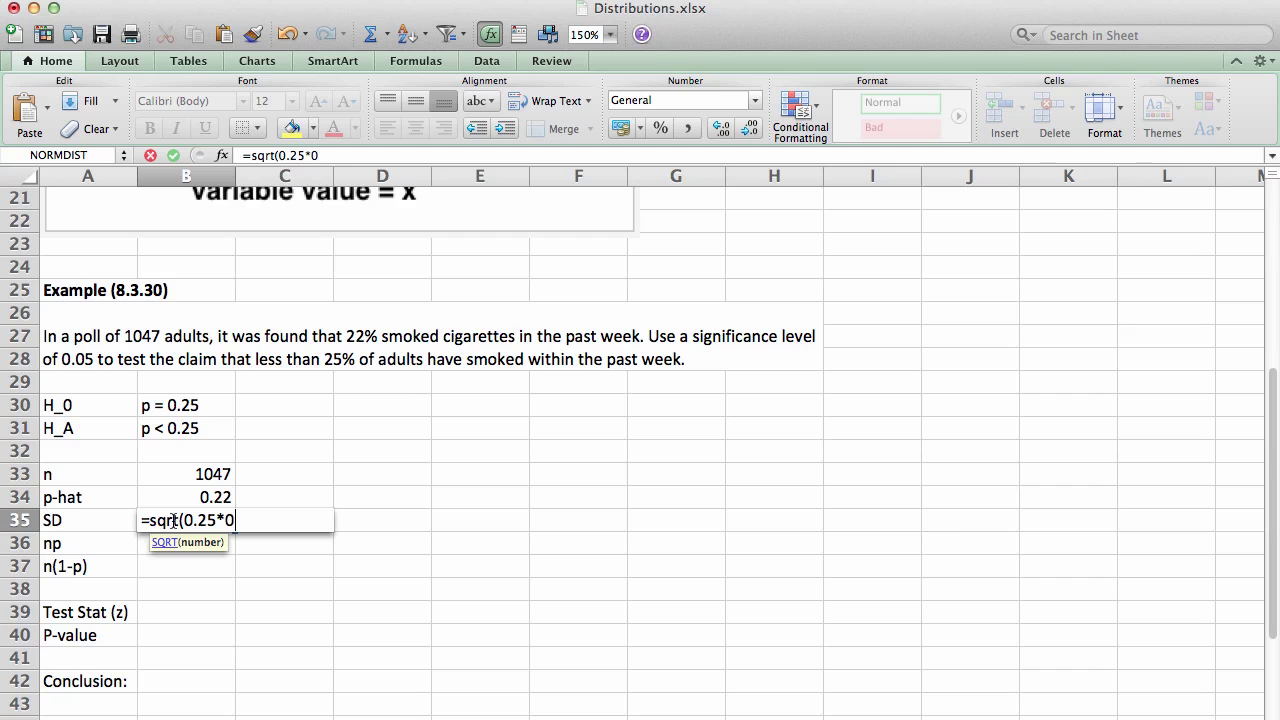
{"action": "type", "text": ".75/1047)"}
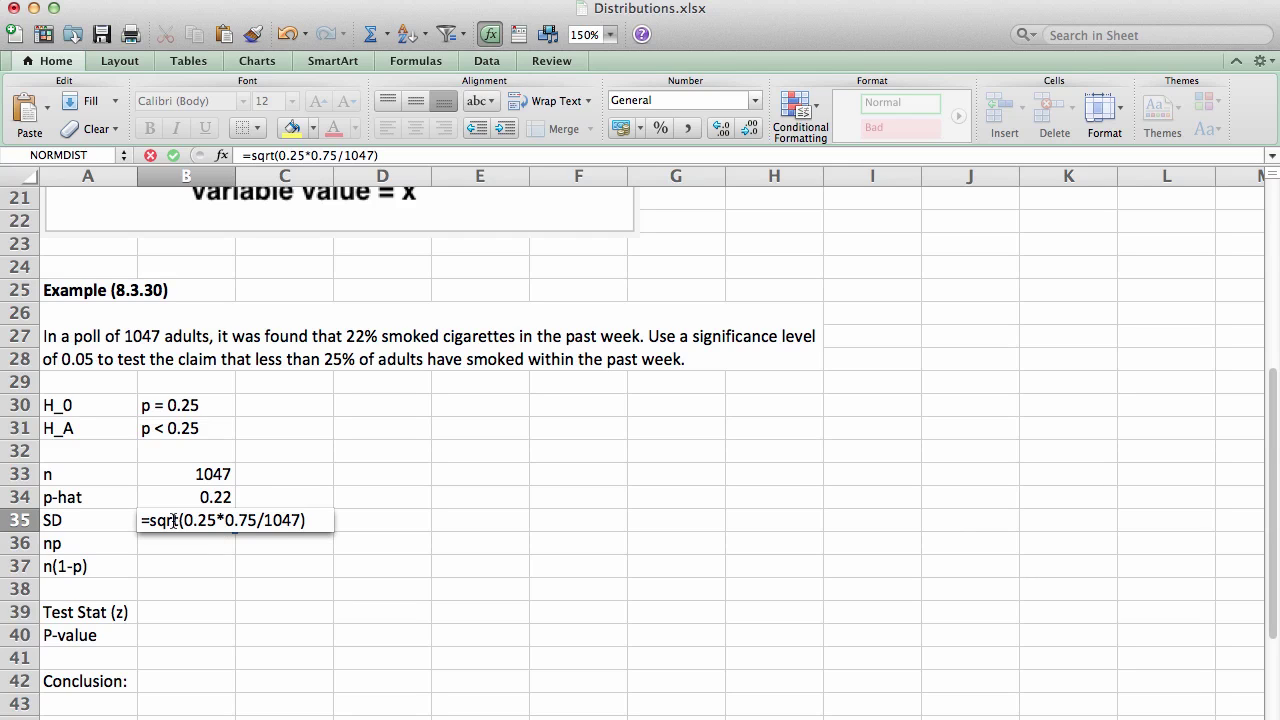
{"action": "key", "text": "Return"}
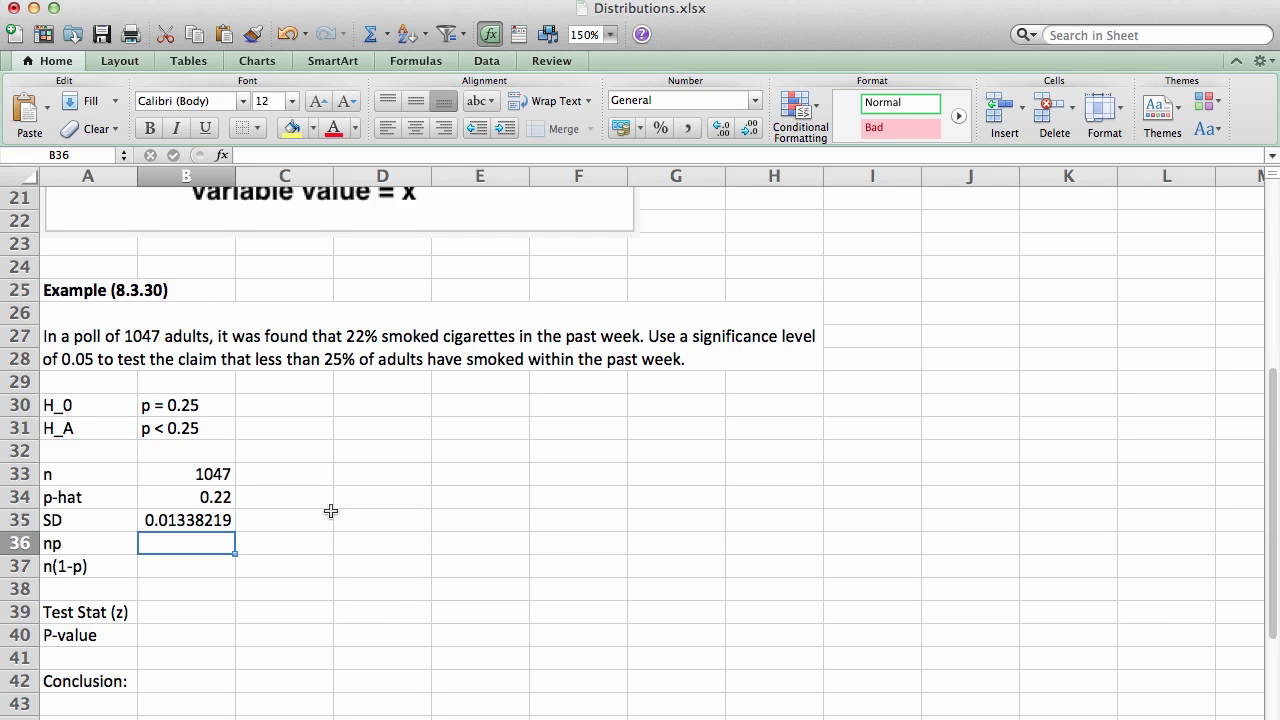
Step: Calculate np in B36 with the formula =1047*.25
{"action": "type", "text": "="}
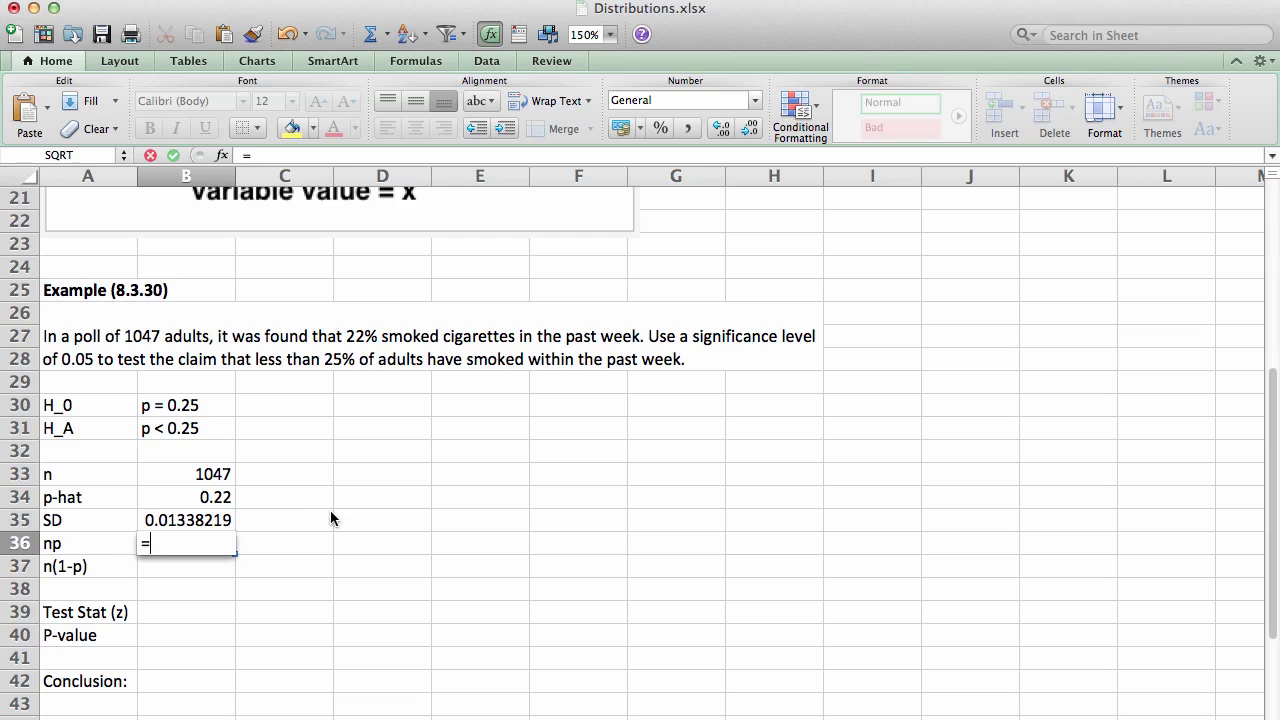
{"action": "type", "text": "1047"}
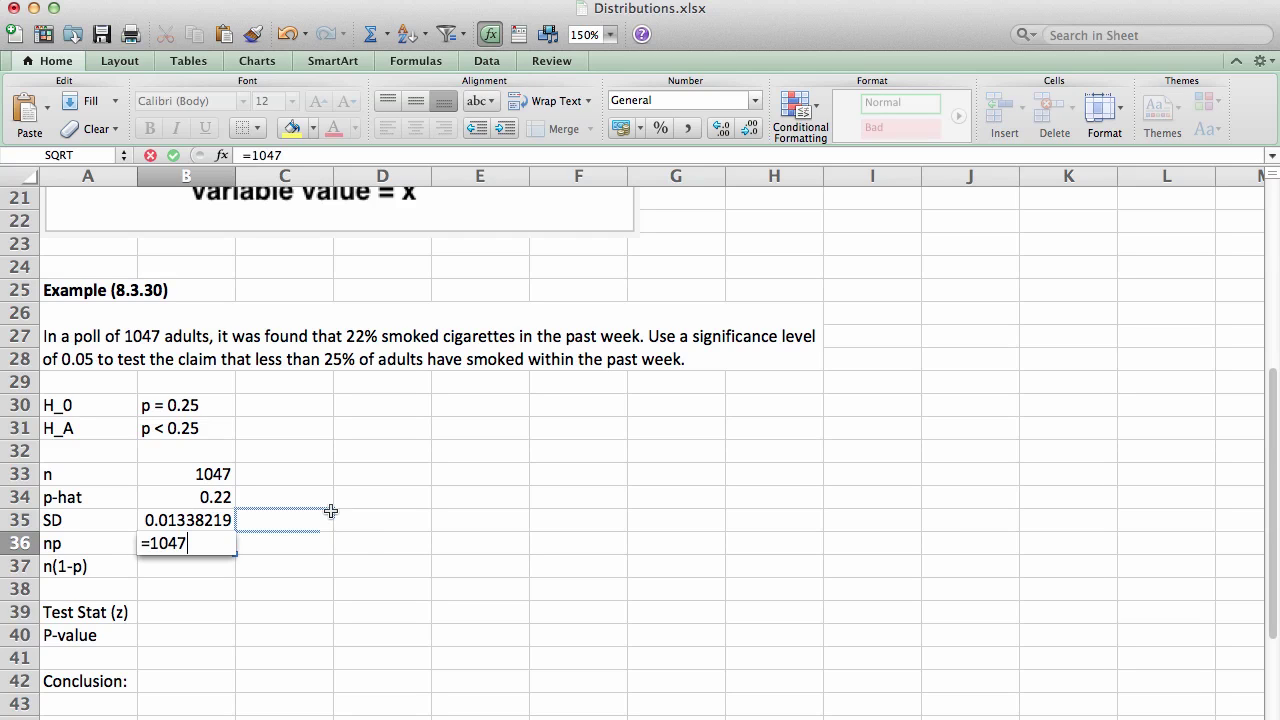
{"action": "type", "text": "*.25"}
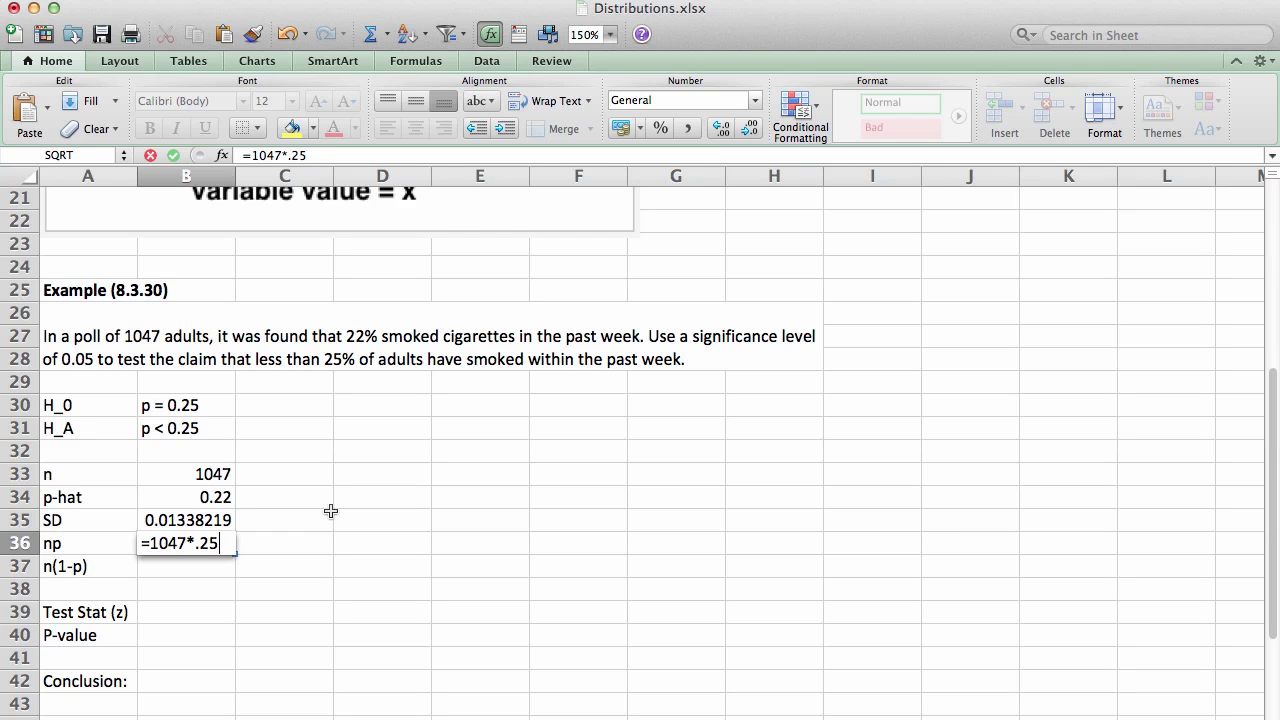
{"action": "key", "text": "Return"}
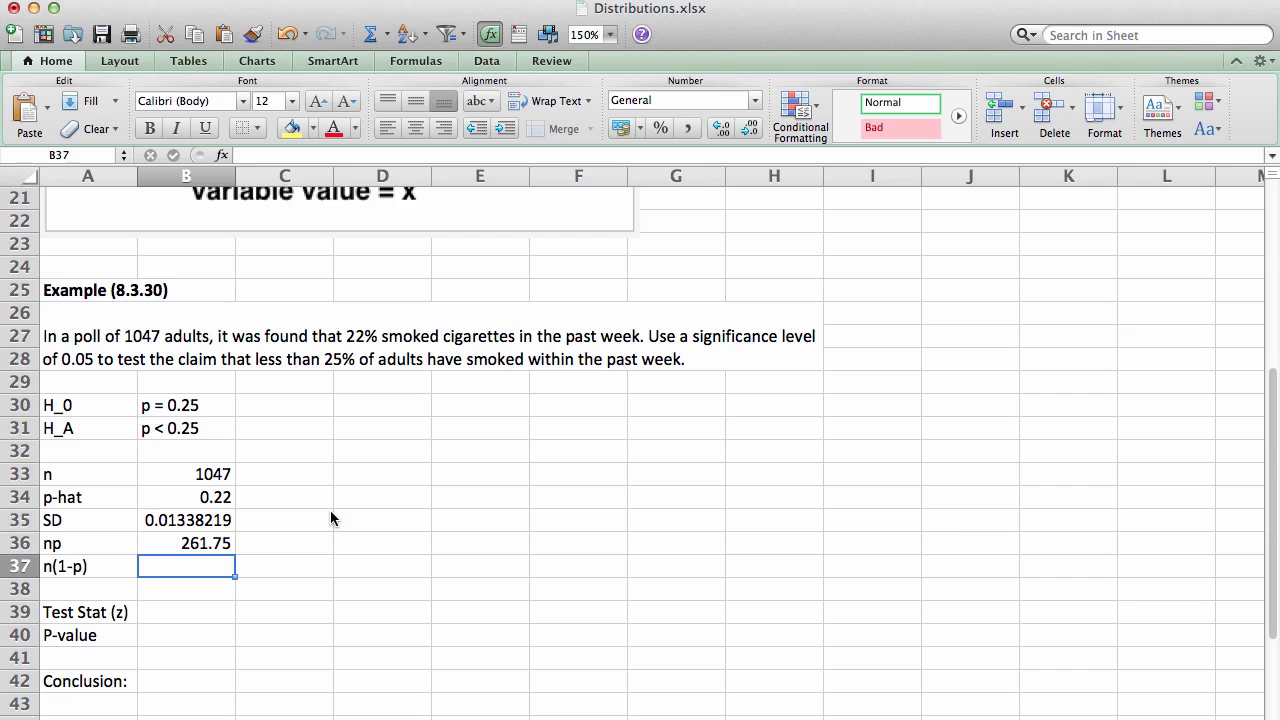
Step: Calculate n(1-p) in B37 with the formula =.75*1047
{"action": "type", "text": "=.75"}
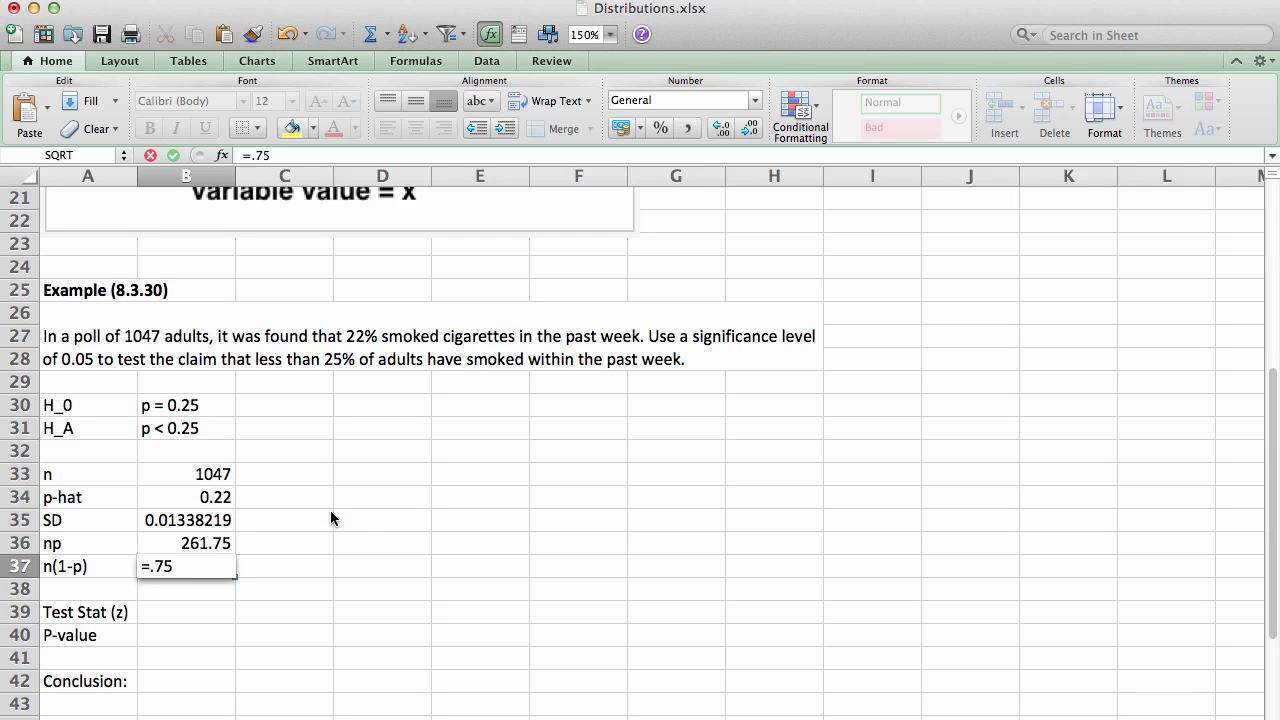
{"action": "type", "text": "*194"}
{"action": "key", "text": "BackSpace"}
{"action": "key", "text": "BackSpace"}
{"action": "type", "text": "047"}
{"action": "key", "text": "Return"}
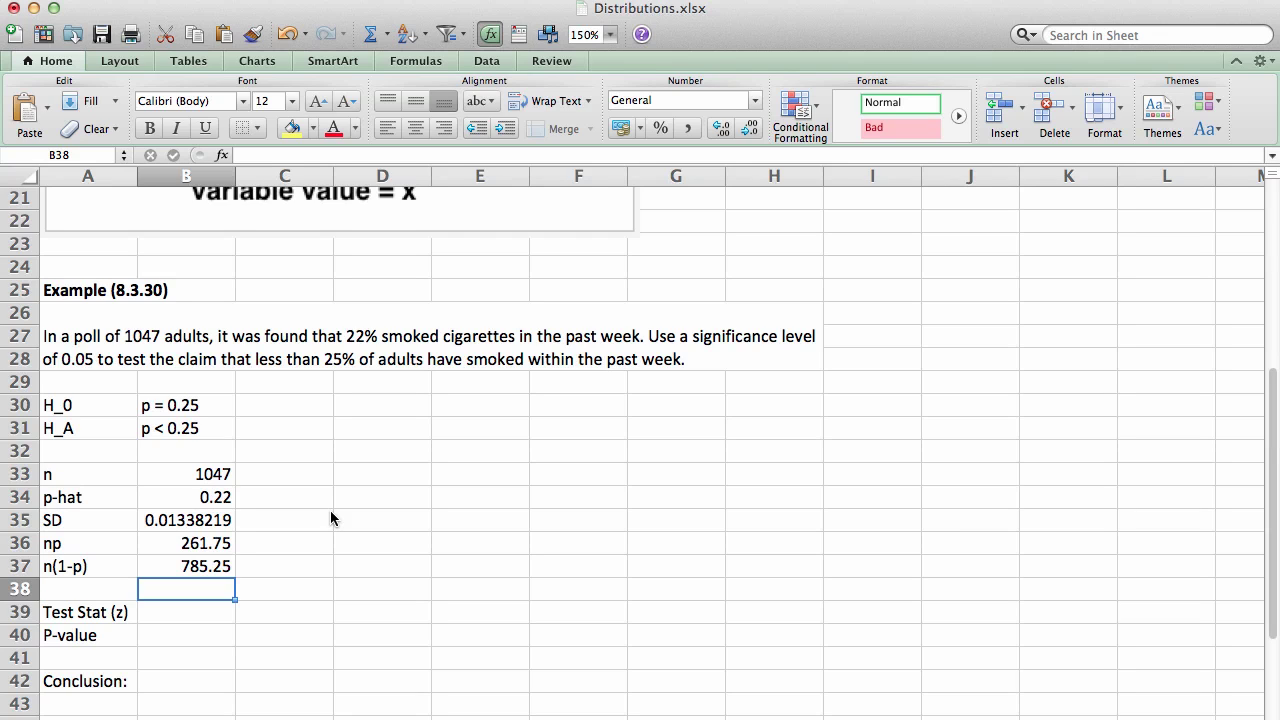
Step: Calculate the z test statistic in B39 with =(.22-.25)/B35, referencing the standard deviation cell
{"action": "key", "text": "Down"}
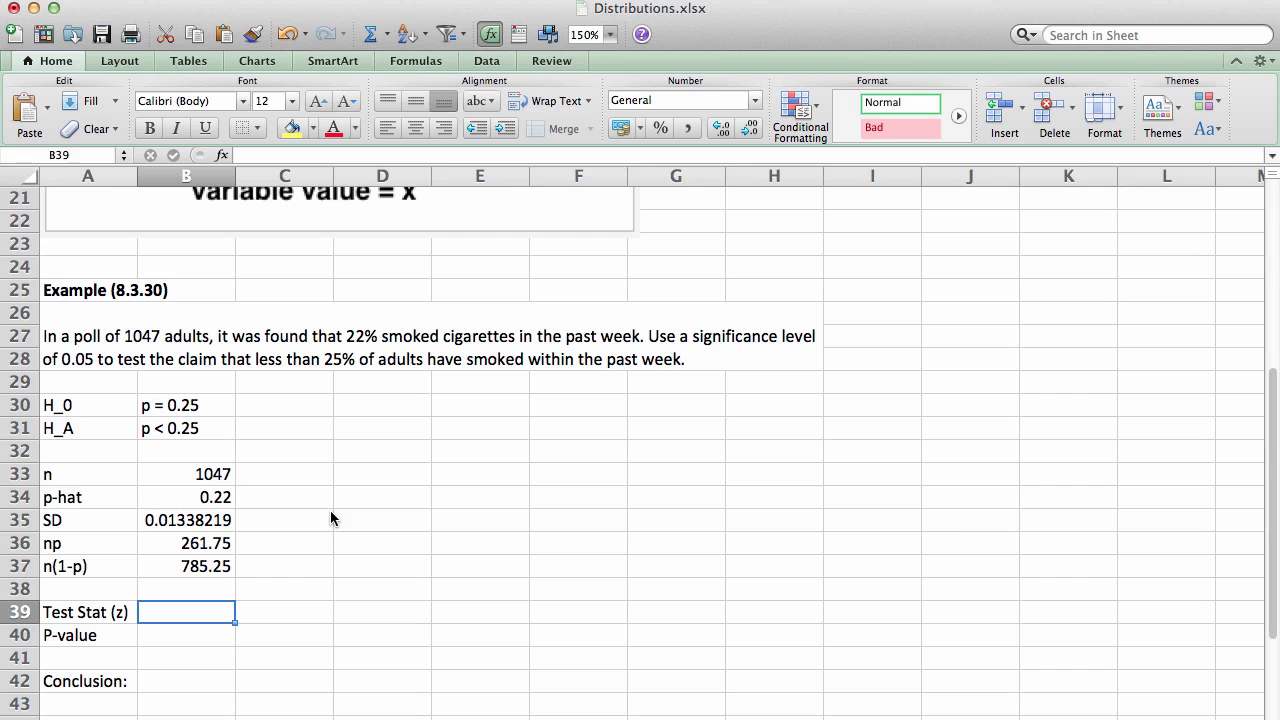
{"action": "type", "text": "=("}
{"action": "left_click", "coordinate": [330, 511]}
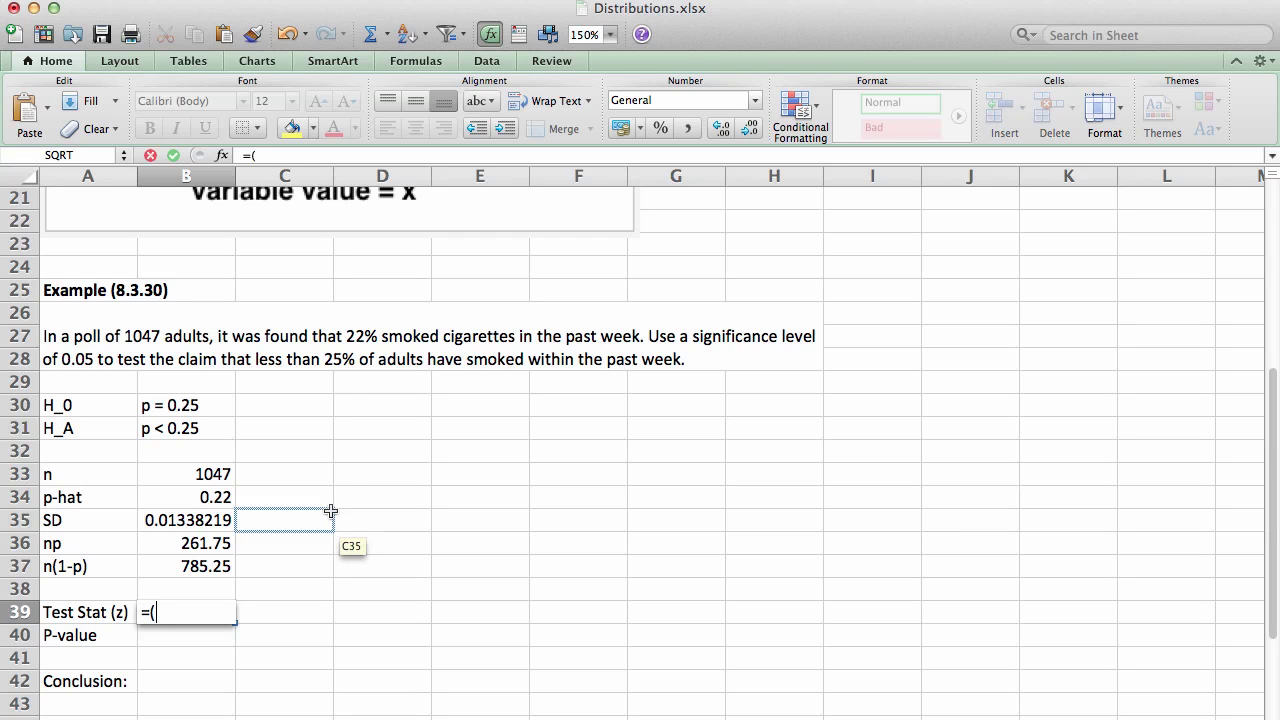
{"action": "type", "text": ".22-"}
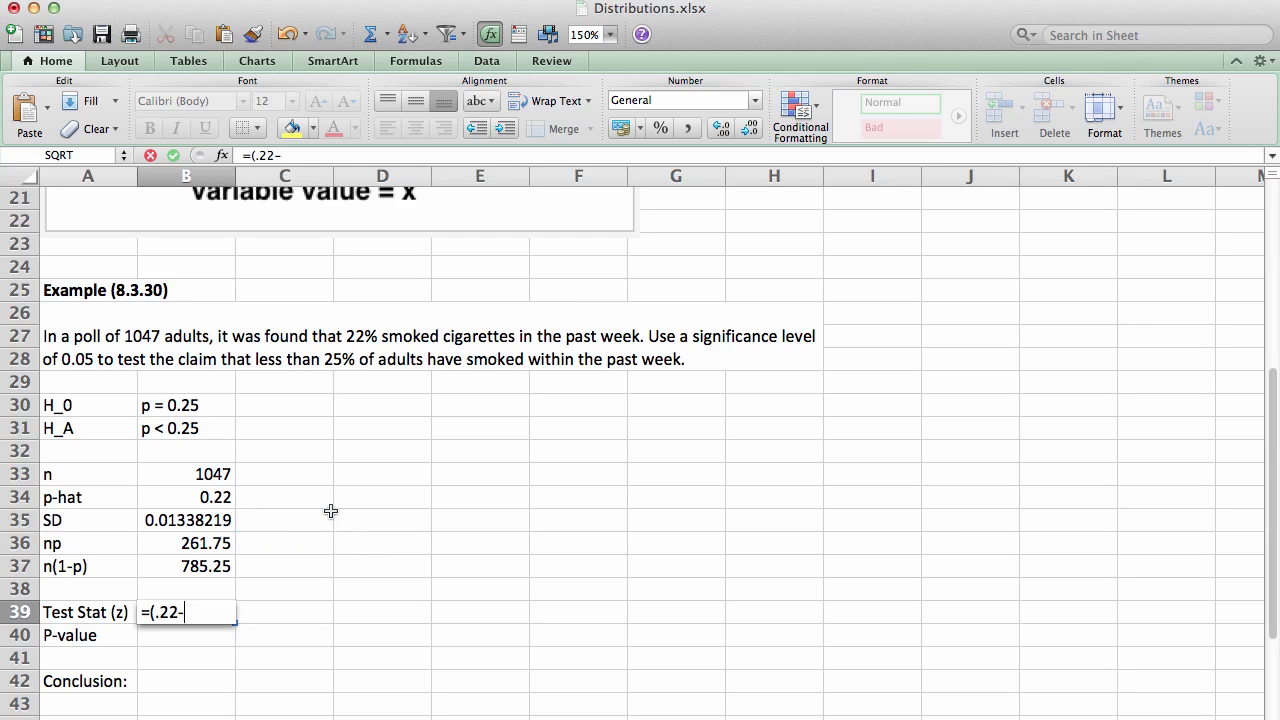
{"action": "type", "text": ".25)/"}
{"action": "key", "text": "Up"}
{"action": "key", "text": "Up"}
{"action": "key", "text": "Up"}
{"action": "key", "text": "Up"}
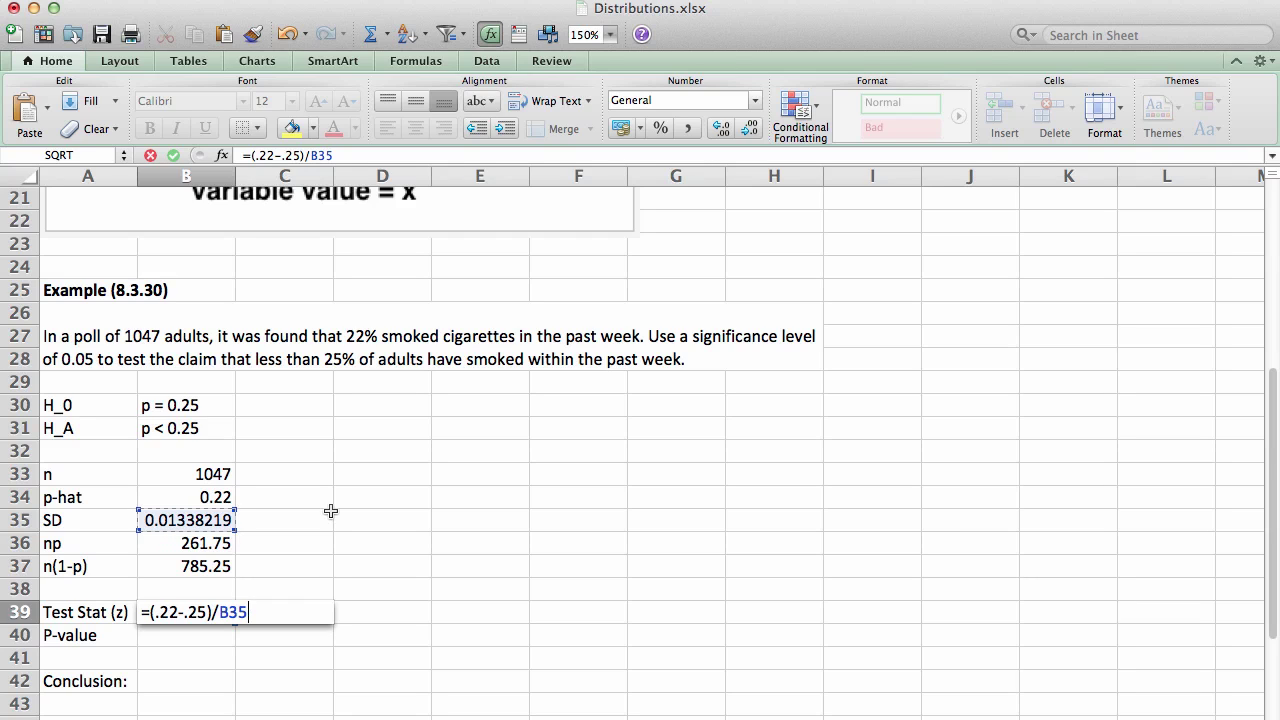
{"action": "key", "text": "Return"}
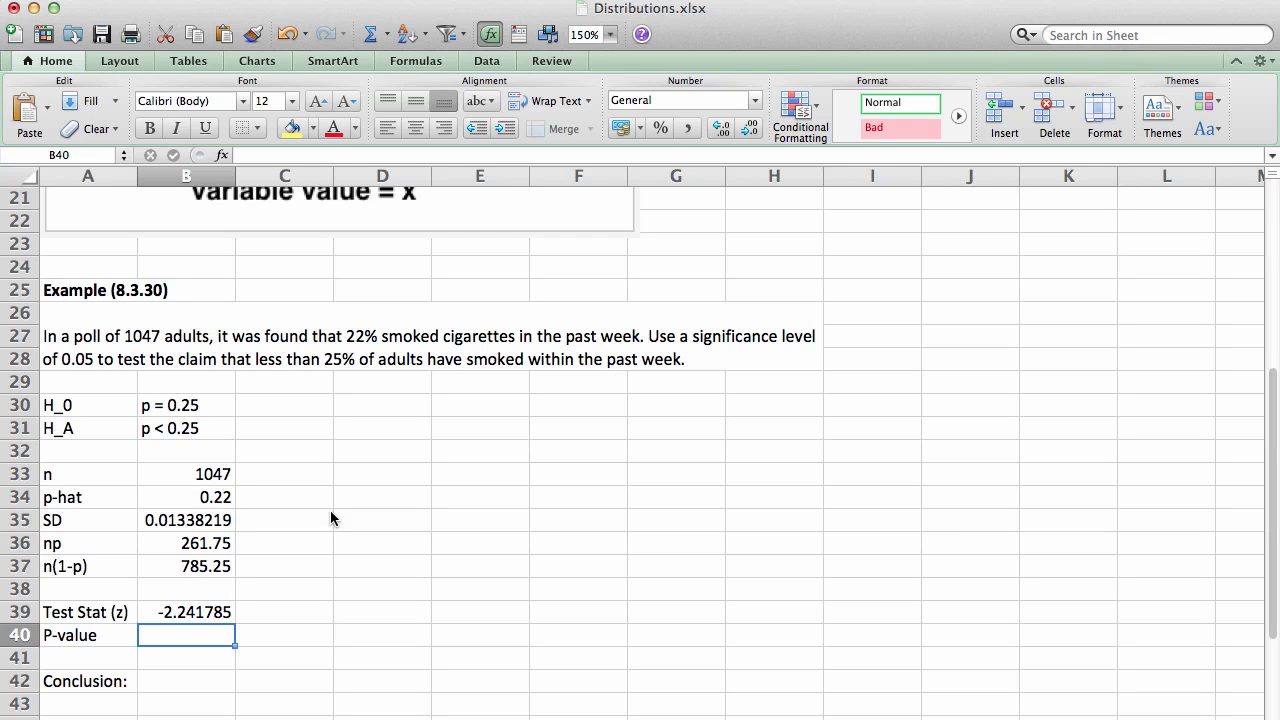
Step: Calculate the P-value in B40 with =normdist(B39,0,1,1), using the test statistic cell as x
{"action": "type", "text": "=normdis"}
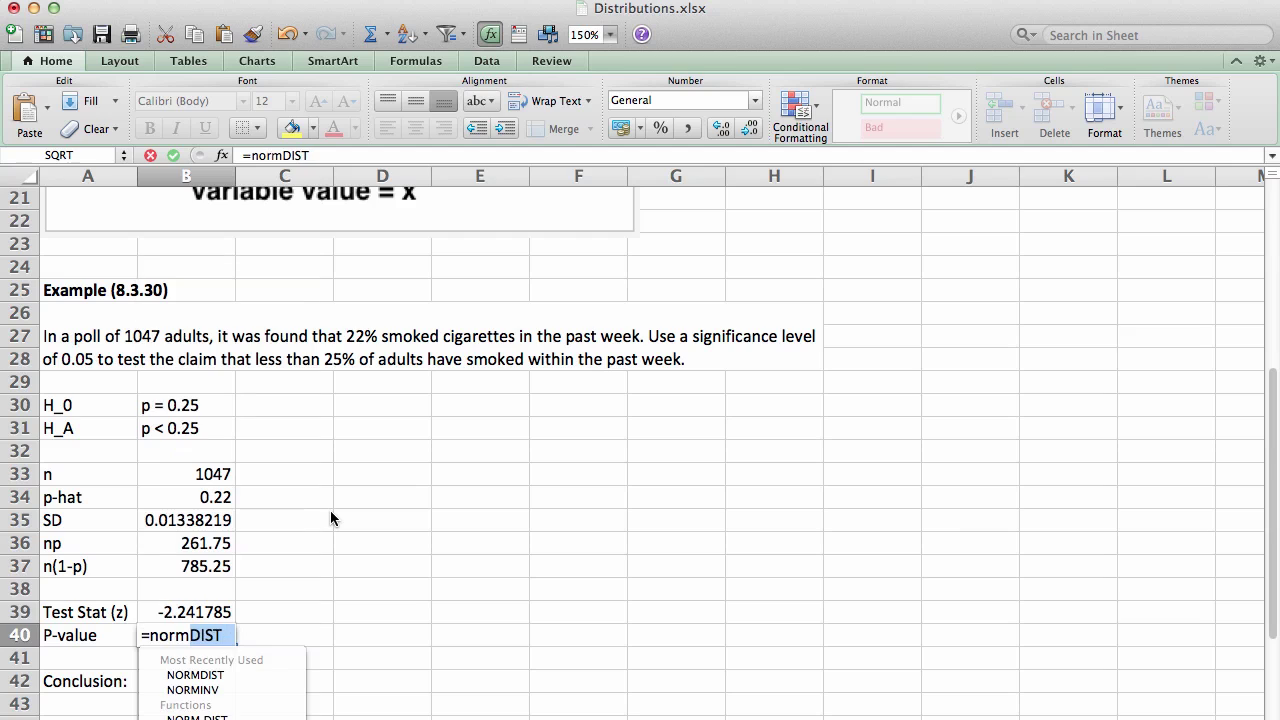
{"action": "type", "text": "t("}
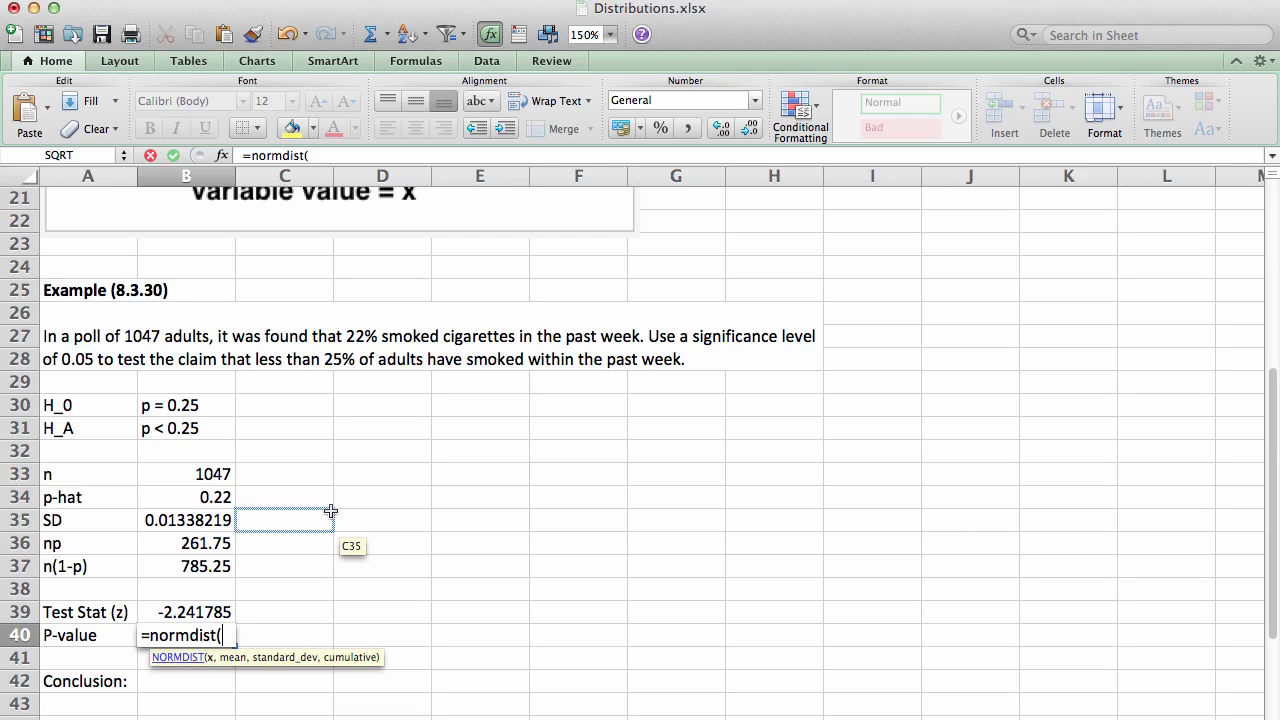
{"action": "key", "text": "Up"}
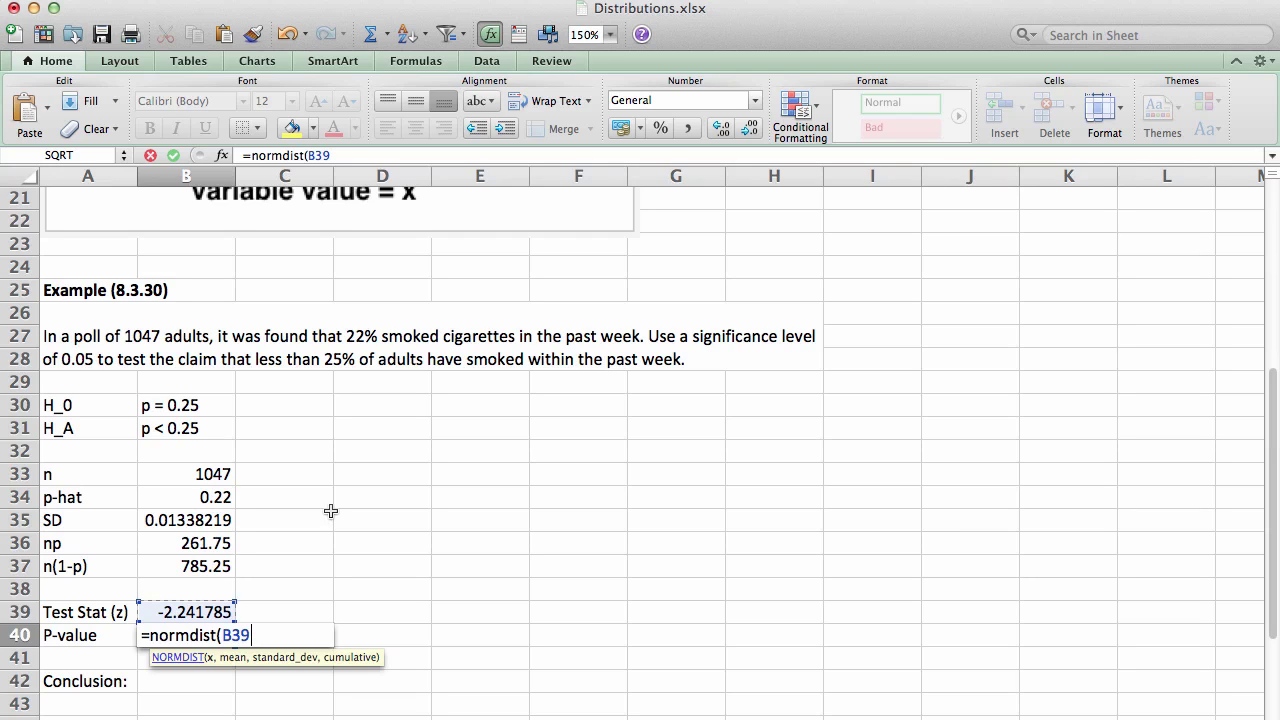
{"action": "type", "text": ","}
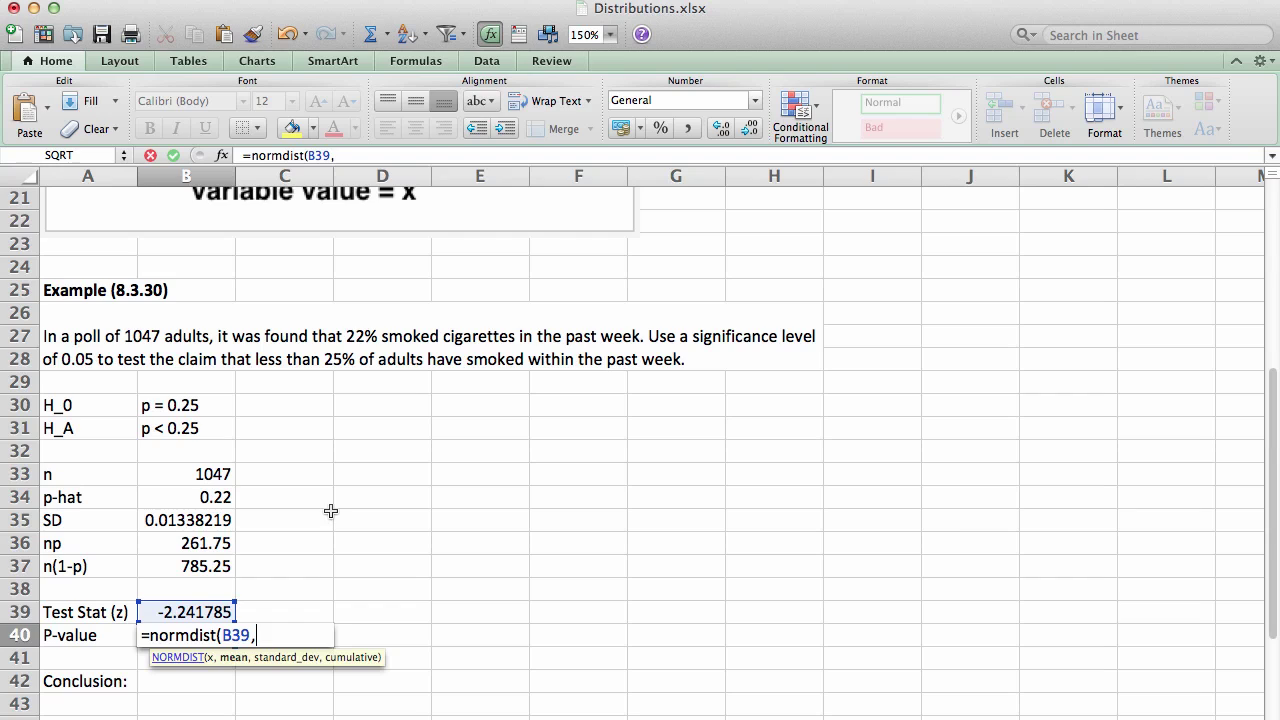
{"action": "type", "text": "0,1"}
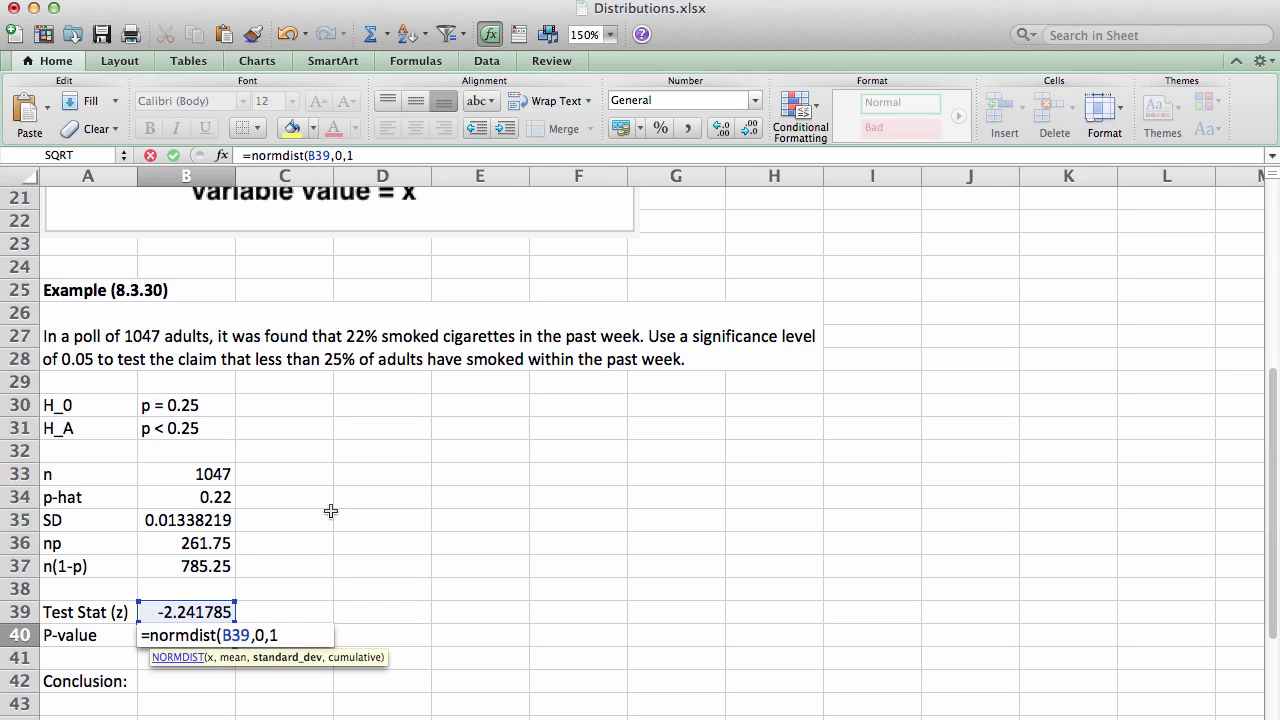
{"action": "type", "text": ",1"}
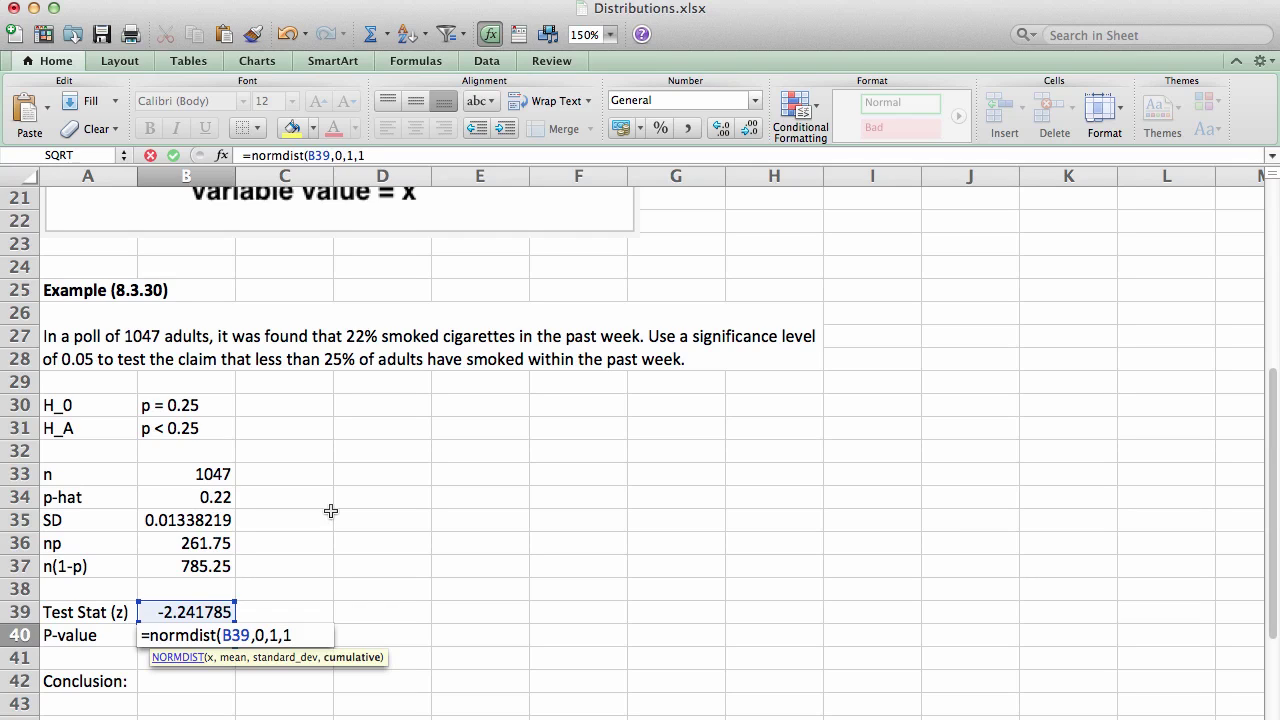
{"action": "type", "text": ")"}
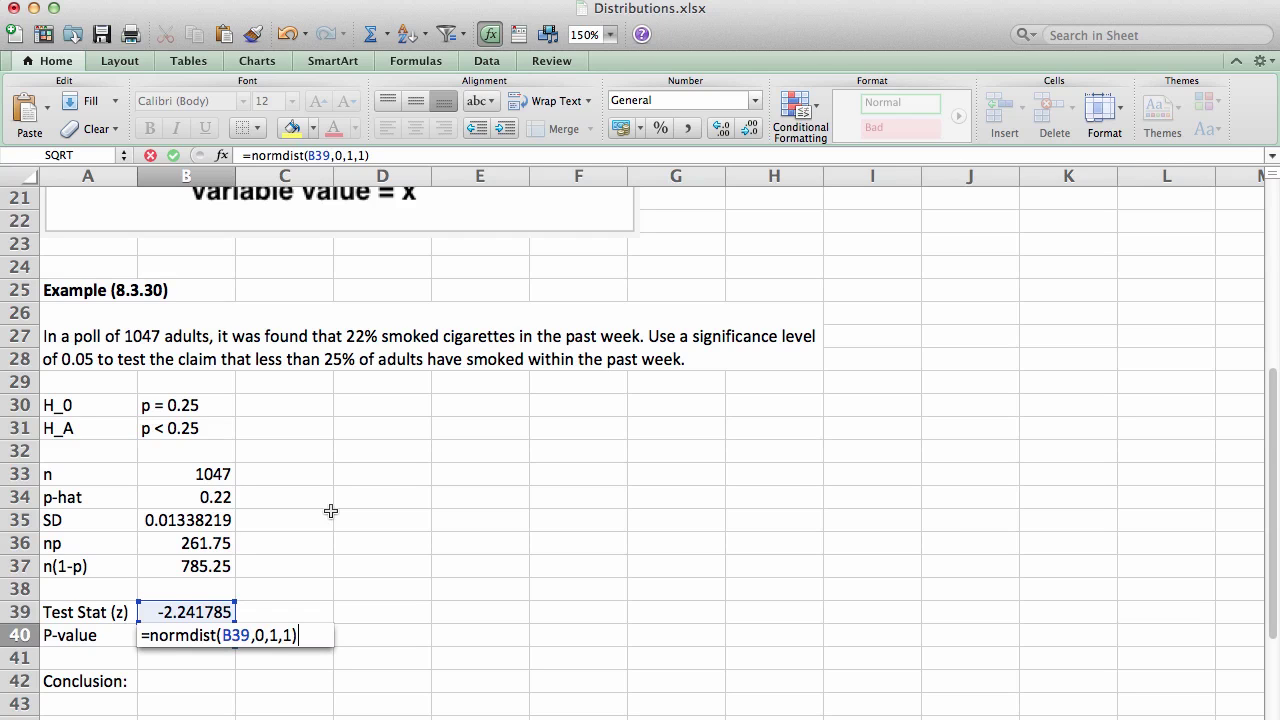
{"action": "key", "text": "Return"}
{"action": "scroll", "coordinate": [330, 510], "scroll_direction": "up", "scroll_amount": 5}
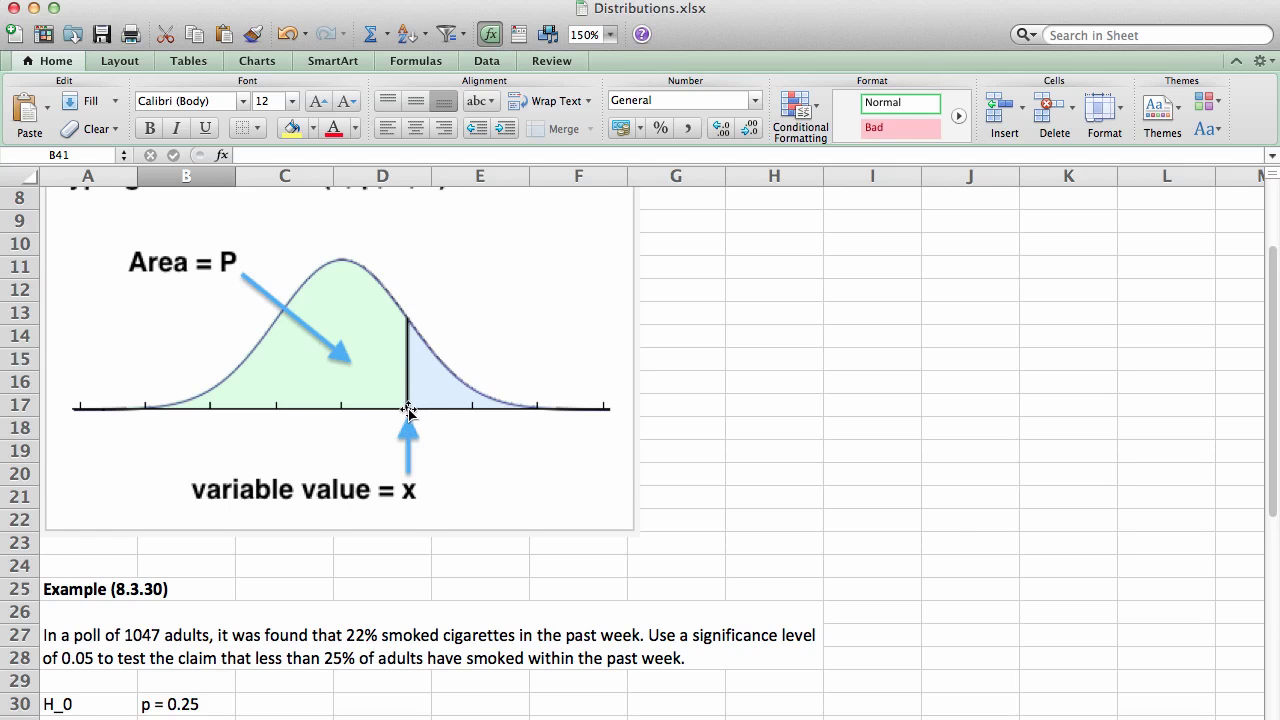
Step: Calculate the P-value directly from p-hat in C40 with =normdist(B34,.25,B35,1), referencing the p-hat and SD cells, and compare its formula with B40
{"action": "scroll", "coordinate": [381, 521], "scroll_direction": "down", "scroll_amount": 5}
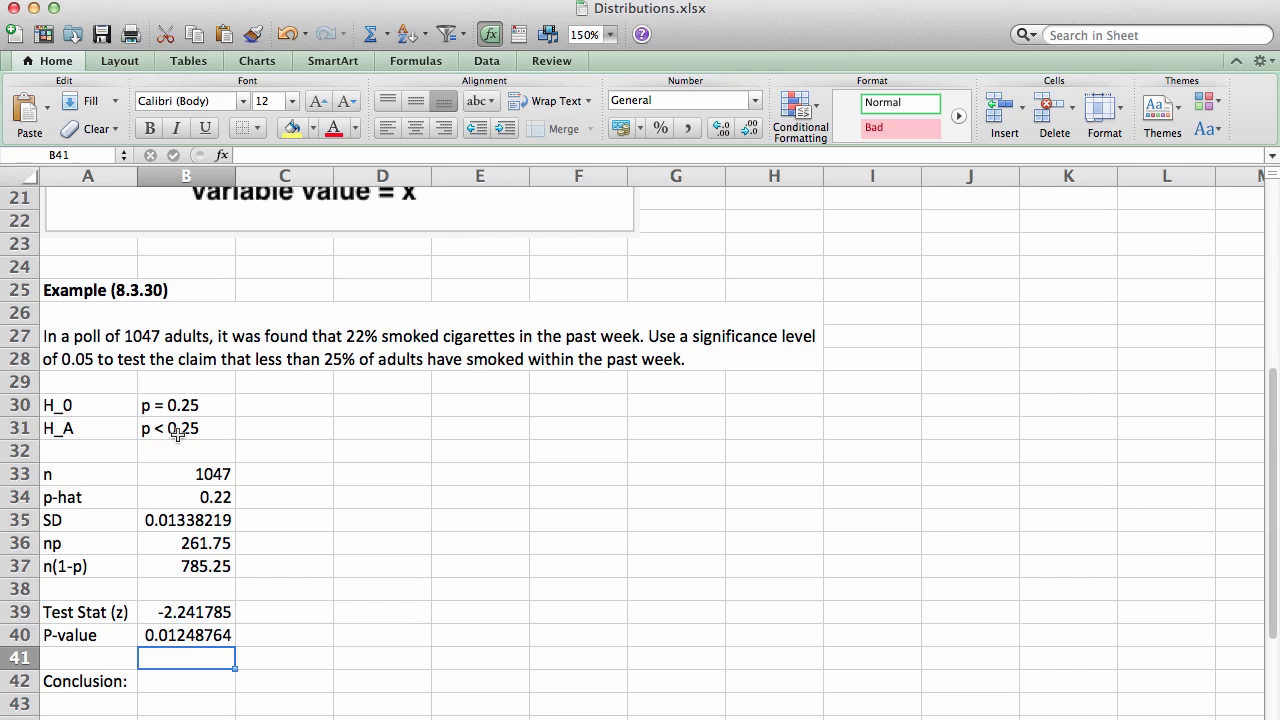
{"action": "key", "text": "Up"}
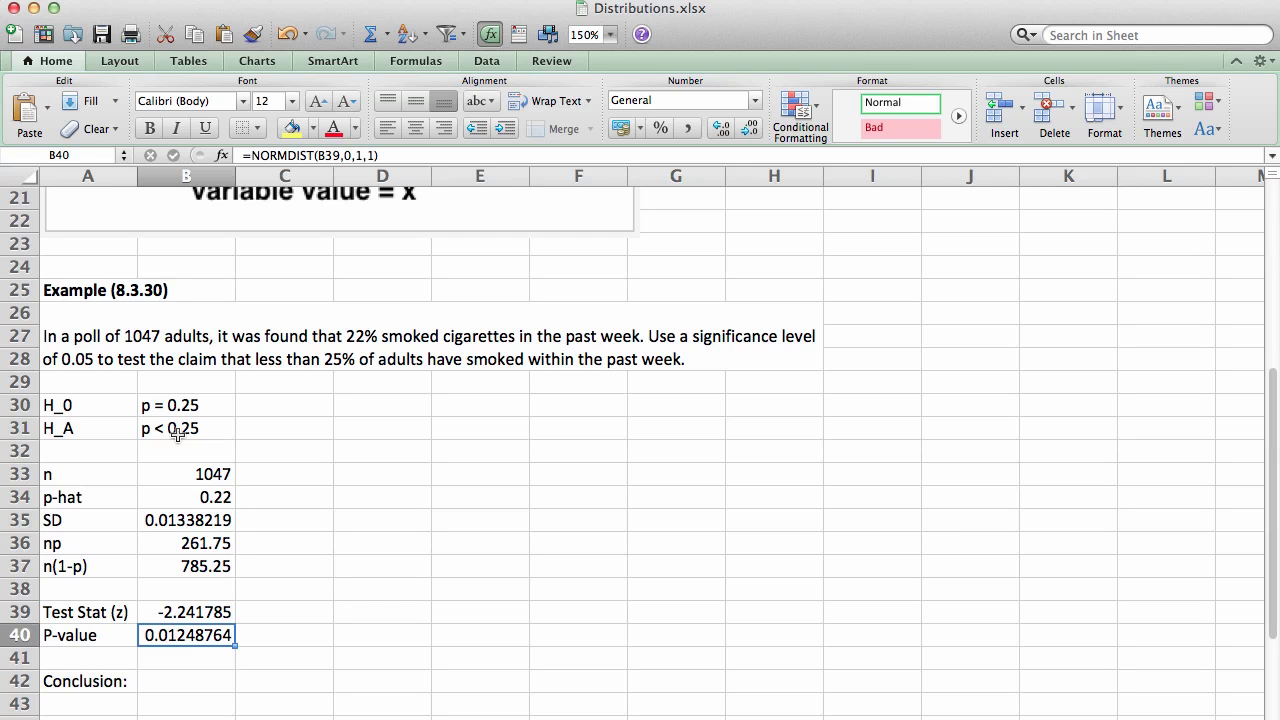
{"action": "key", "text": "Right"}
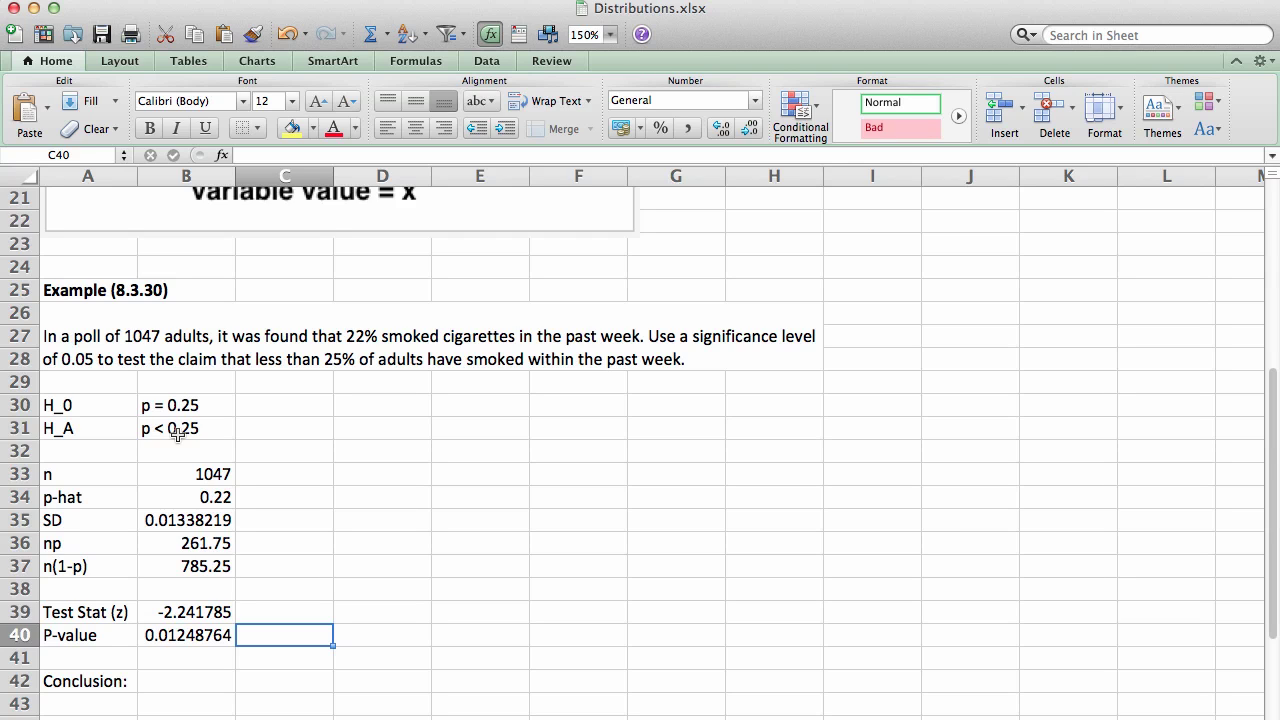
{"action": "type", "text": "=normid"}
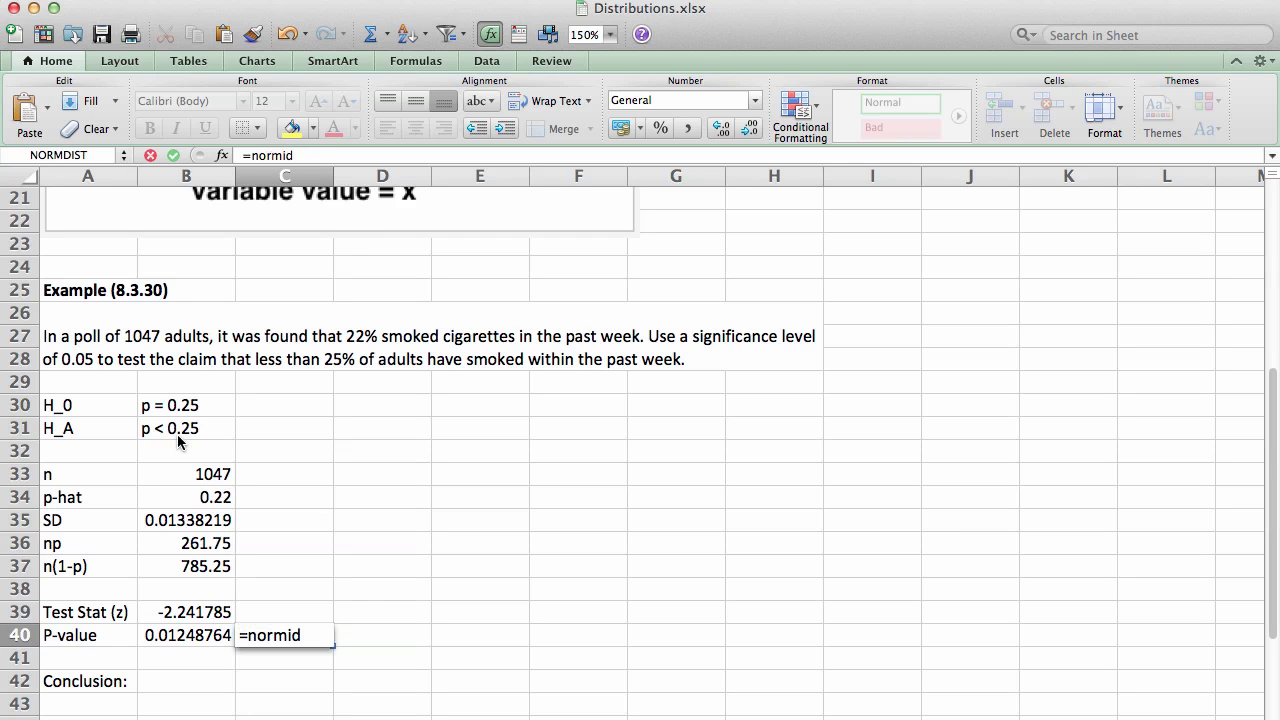
{"action": "key", "text": "BackSpace"}
{"action": "key", "text": "BackSpace"}
{"action": "type", "text": "dist("}
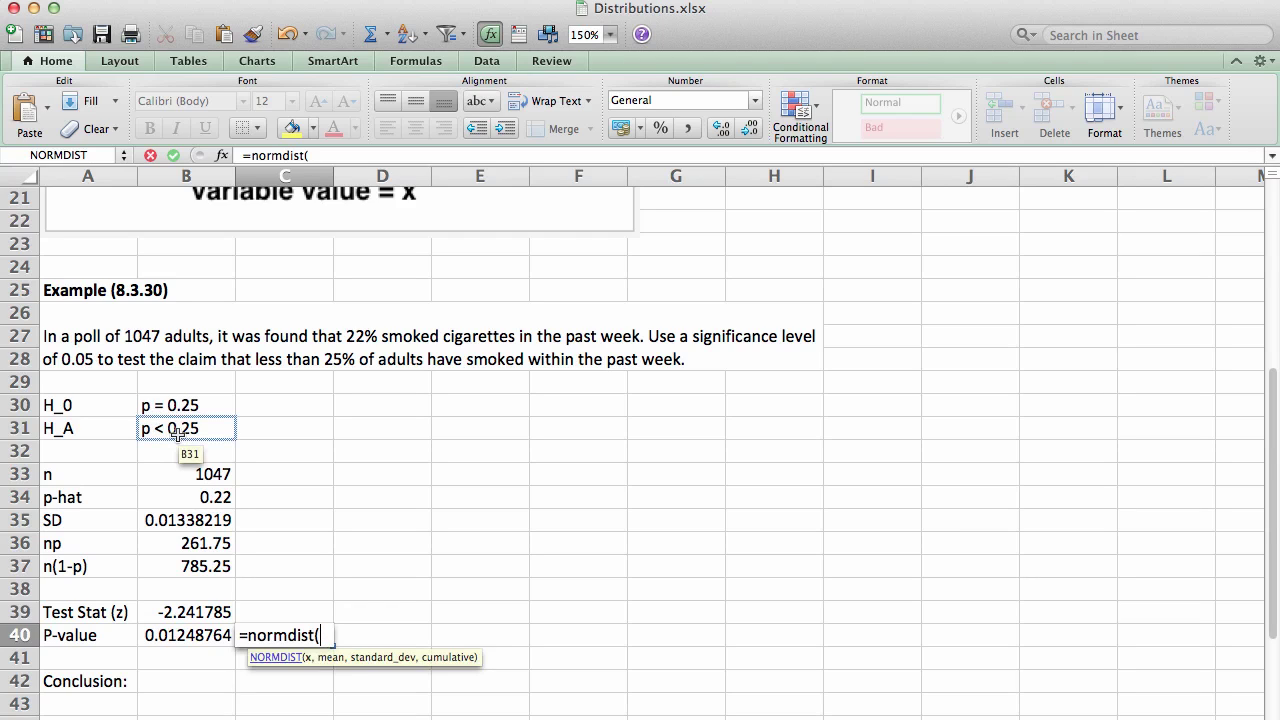
{"action": "left_click", "coordinate": [203, 507]}
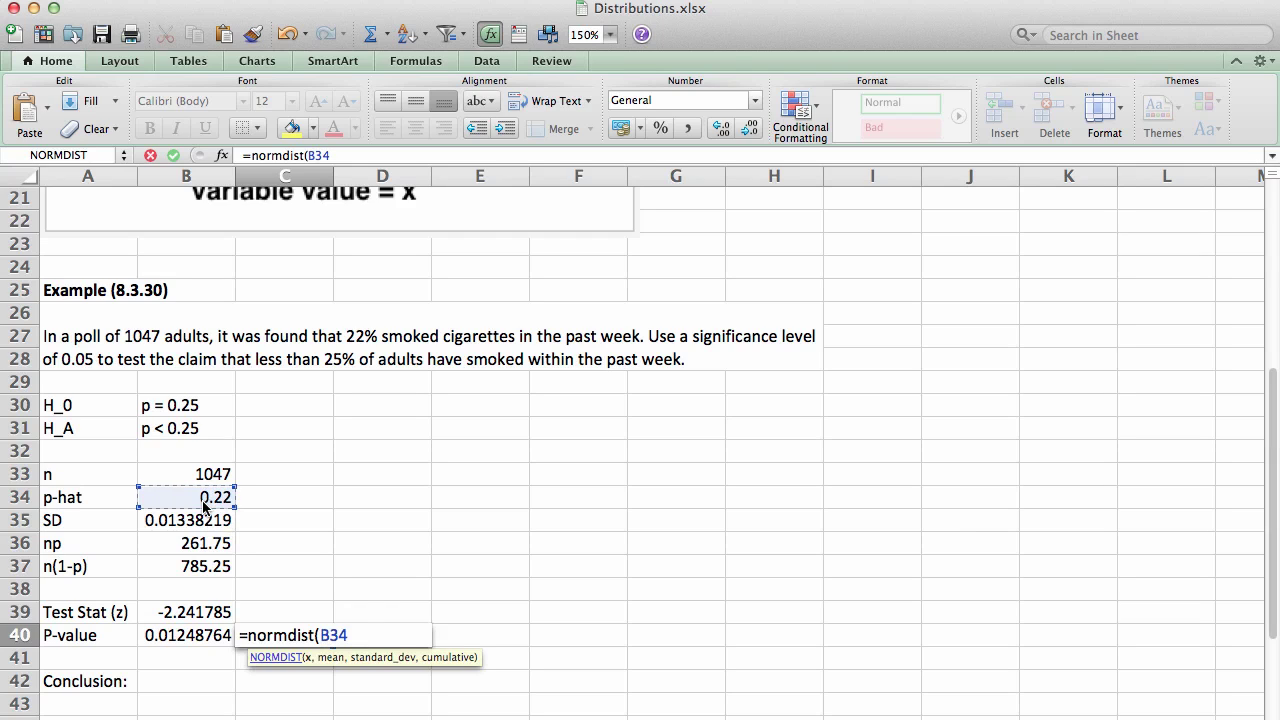
{"action": "type", "text": ","}
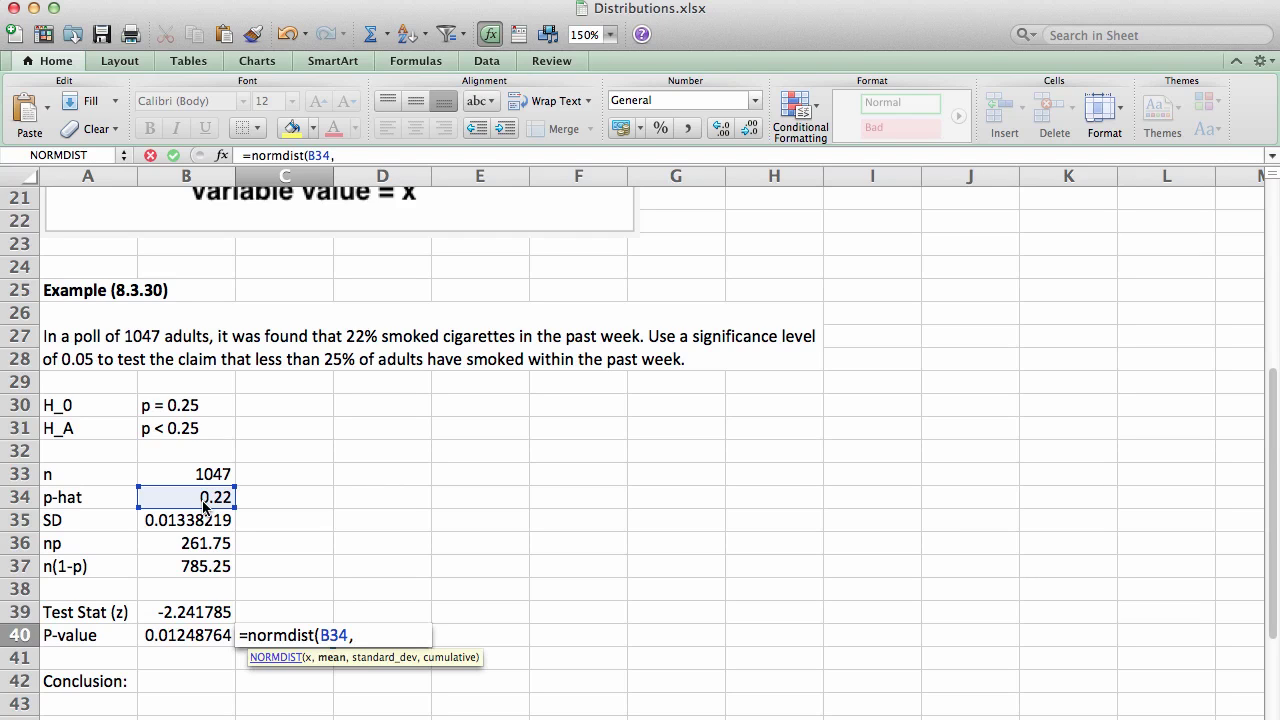
{"action": "type", "text": "25,"}
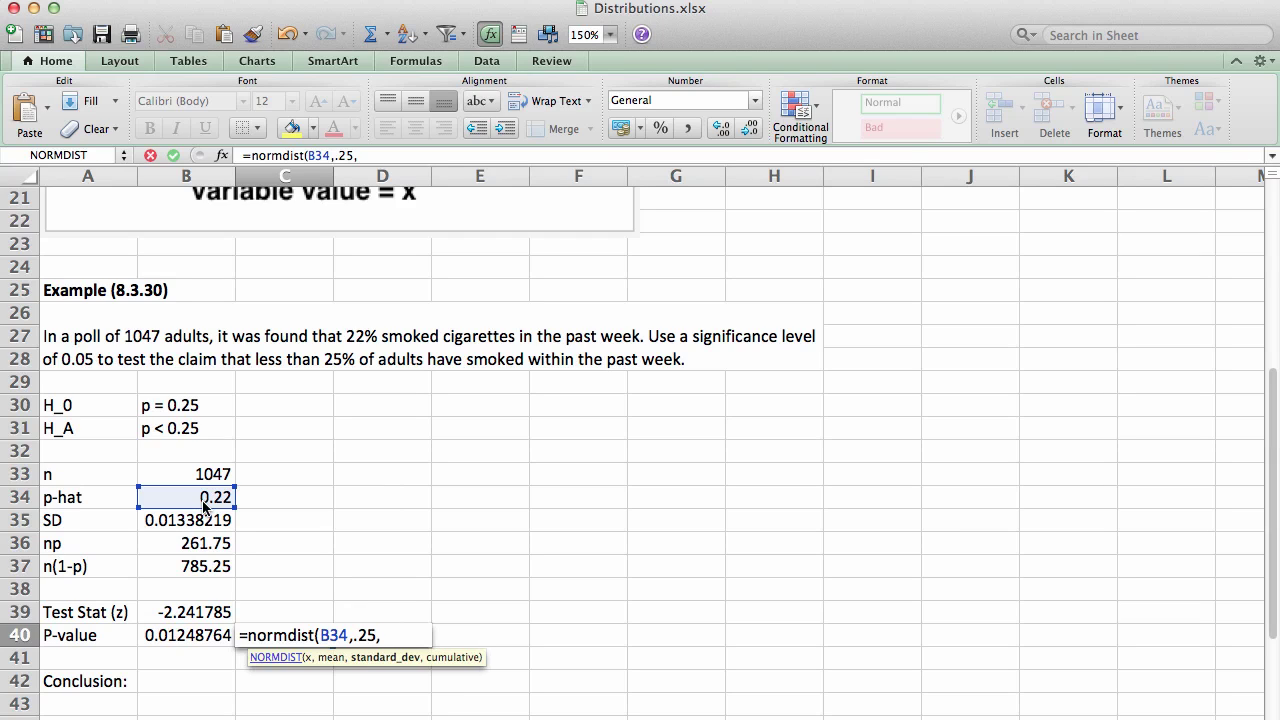
{"action": "left_click", "coordinate": [176, 520]}
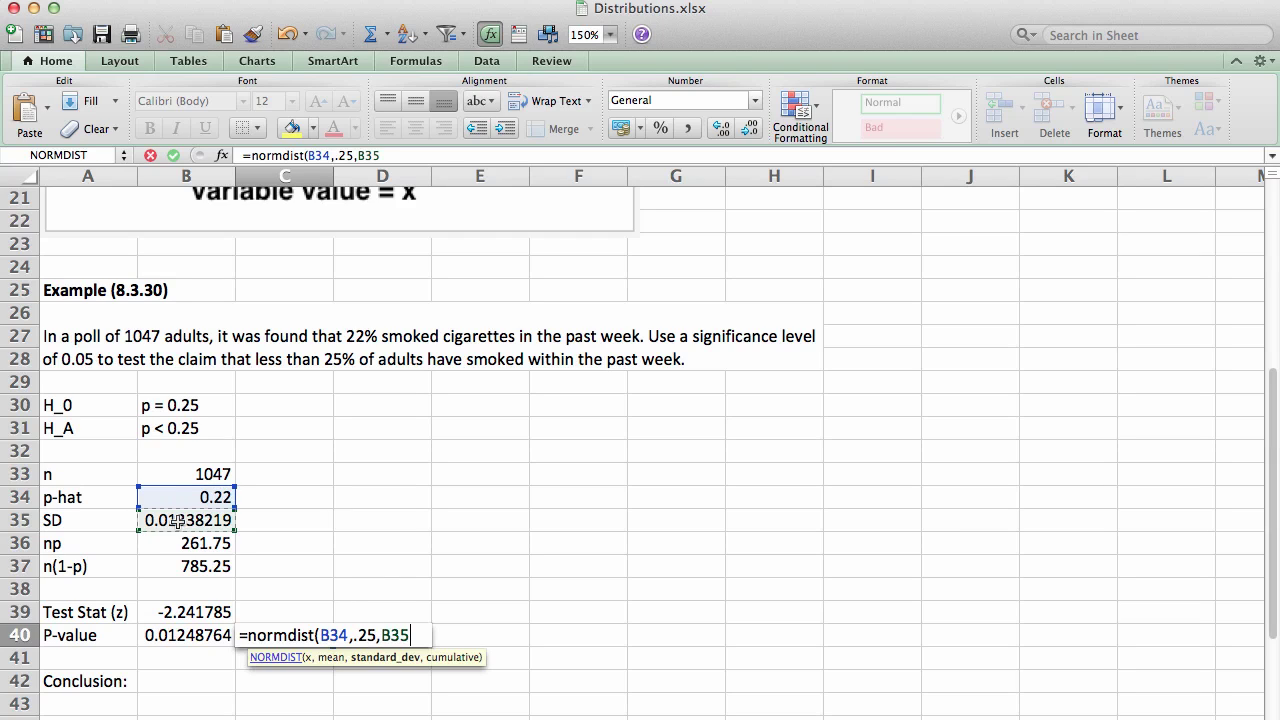
{"action": "type", "text": ",1"}
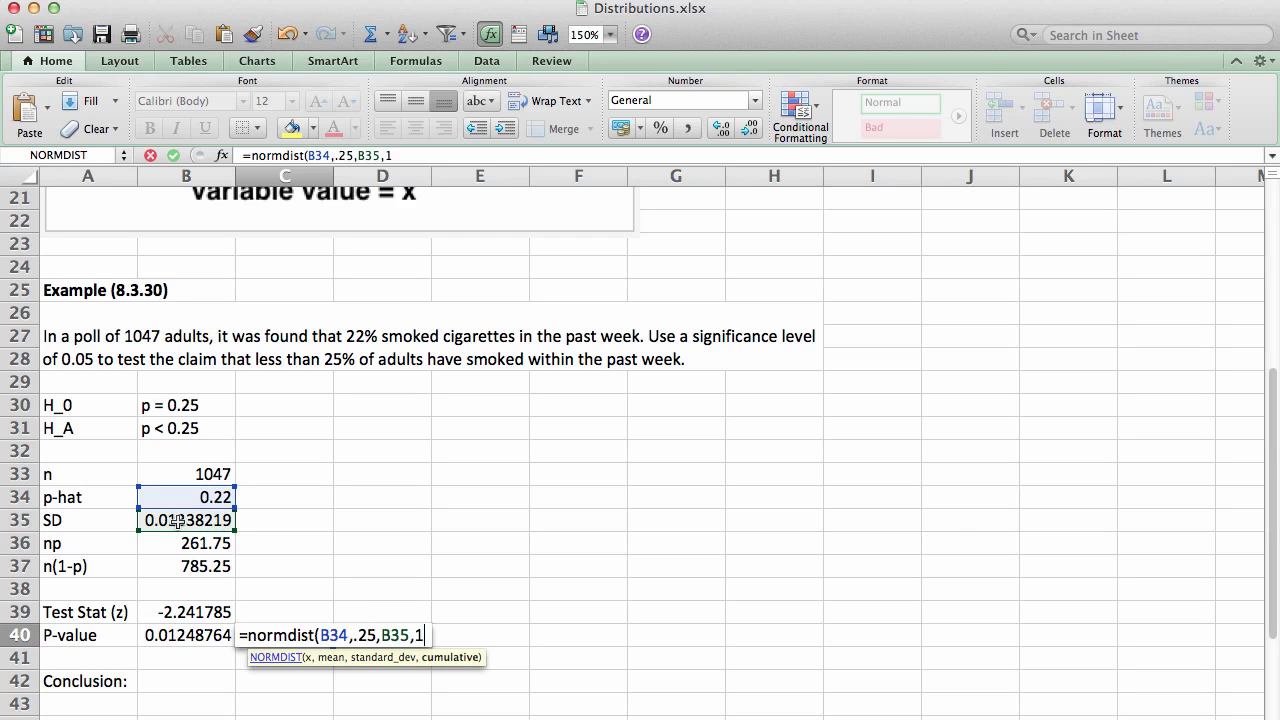
{"action": "type", "text": ")"}
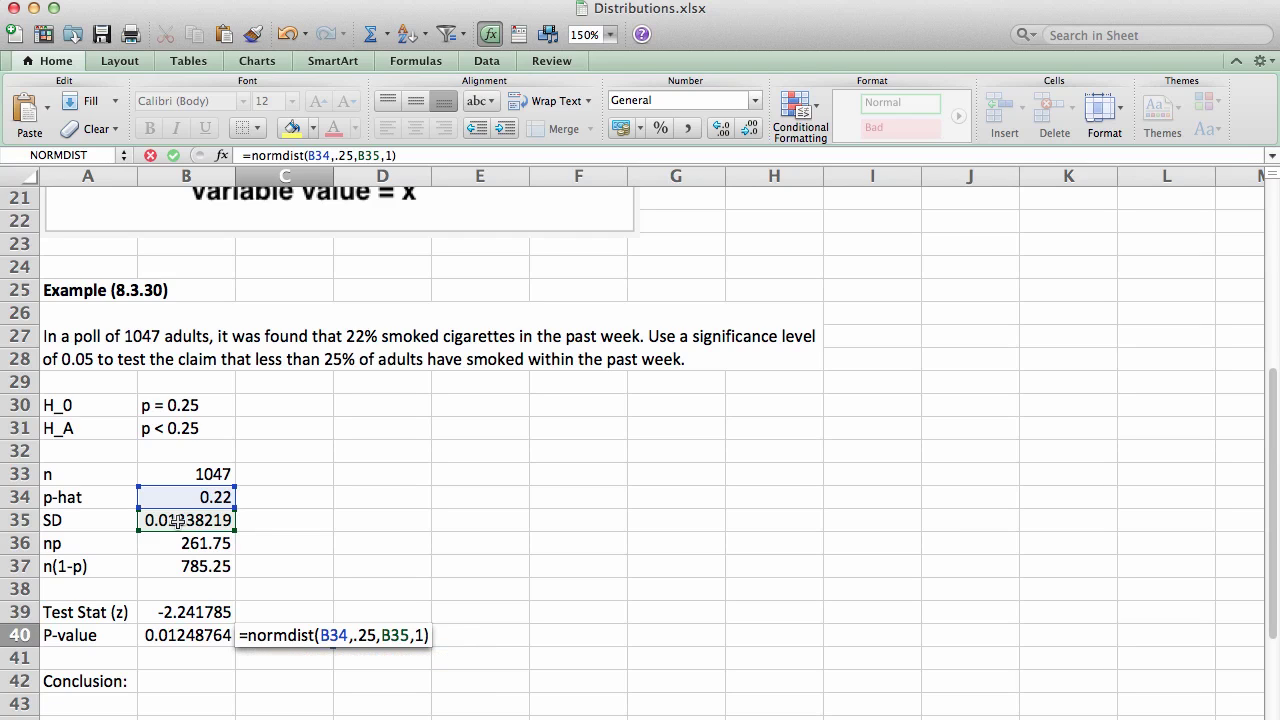
{"action": "key", "text": "Return"}
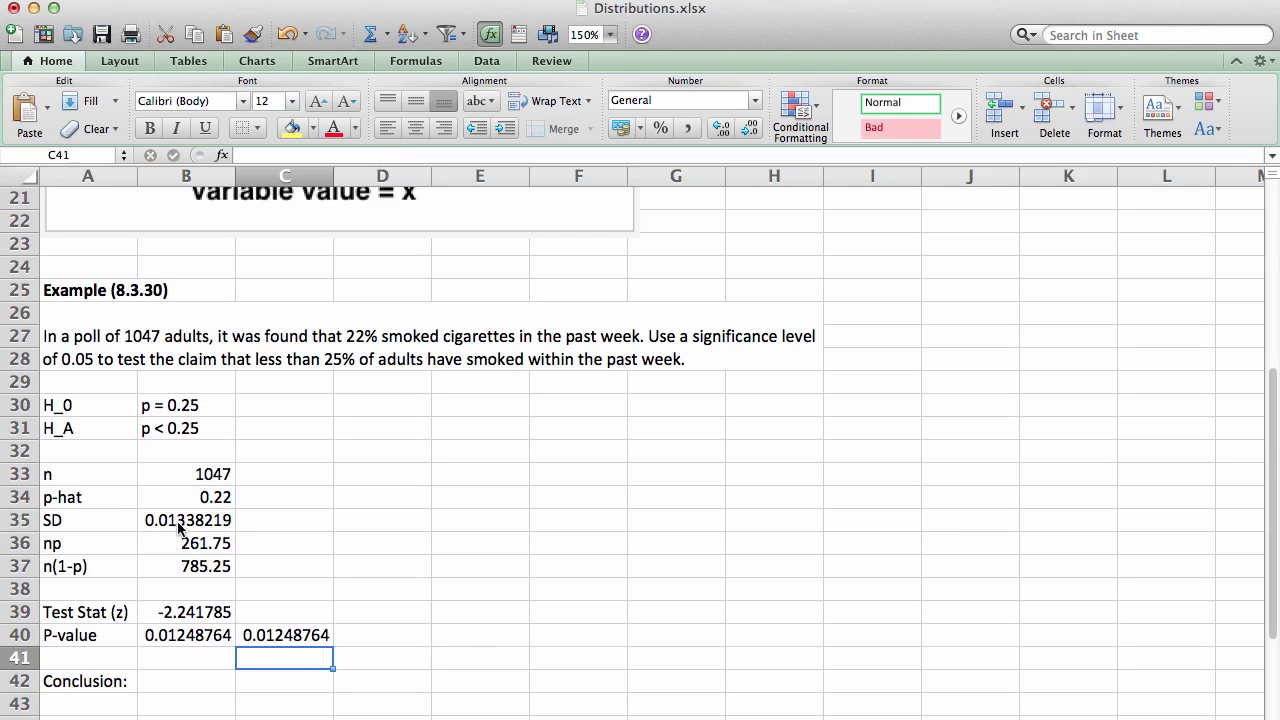
{"action": "key", "text": "Left"}
{"action": "key", "text": "Up"}
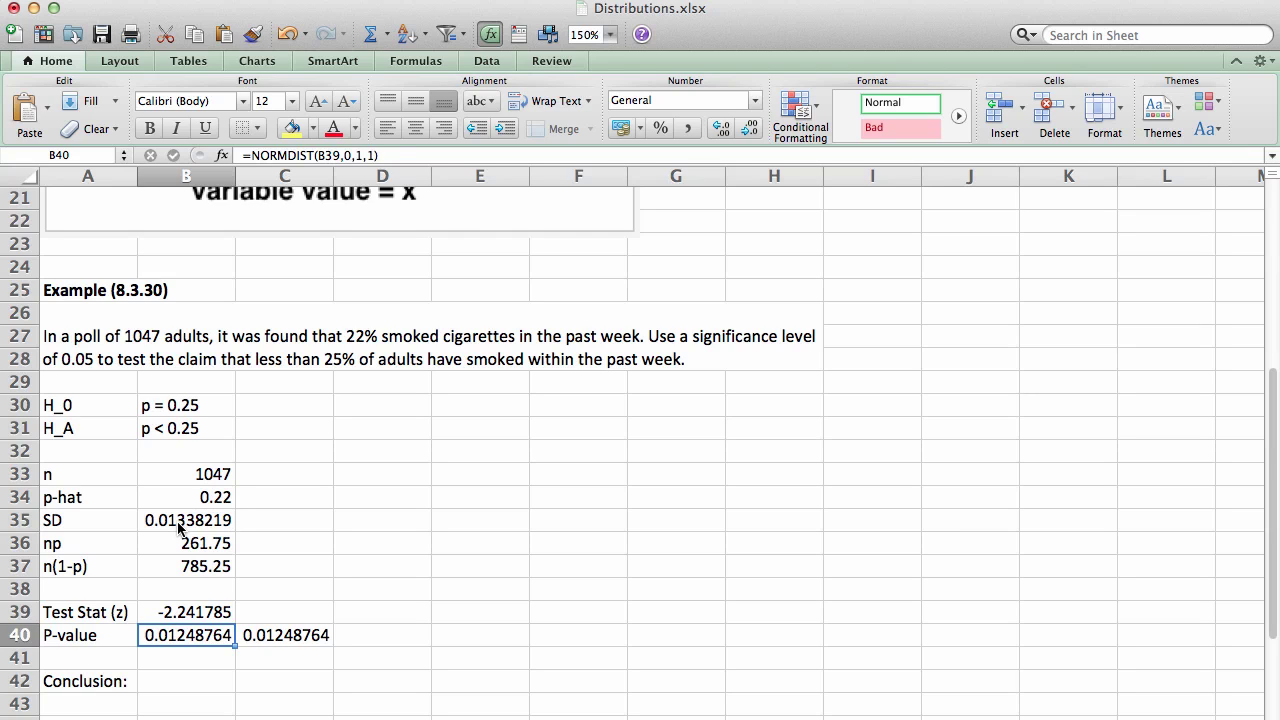
{"action": "key", "text": "Right"}
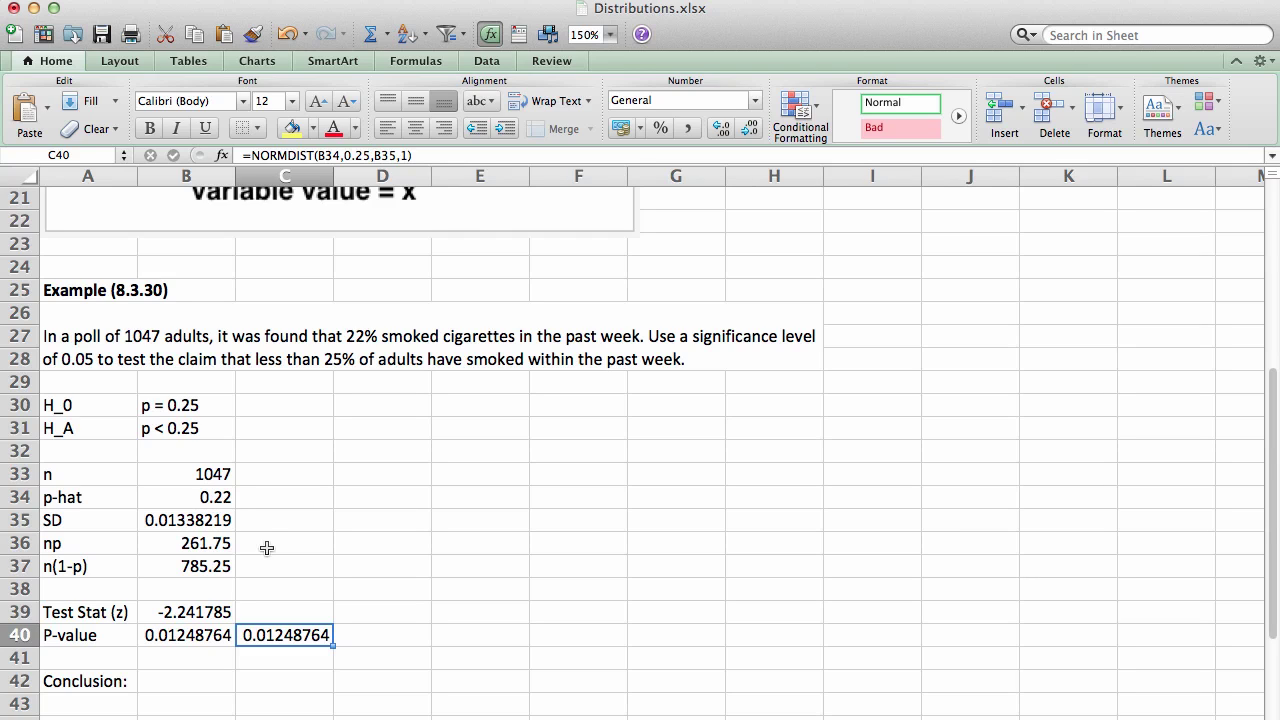
Step: Enter the conclusion "P-value < 0.05, hence we reject H_0" in B42
{"action": "scroll", "coordinate": [267, 548], "scroll_direction": "down", "scroll_amount": 5}
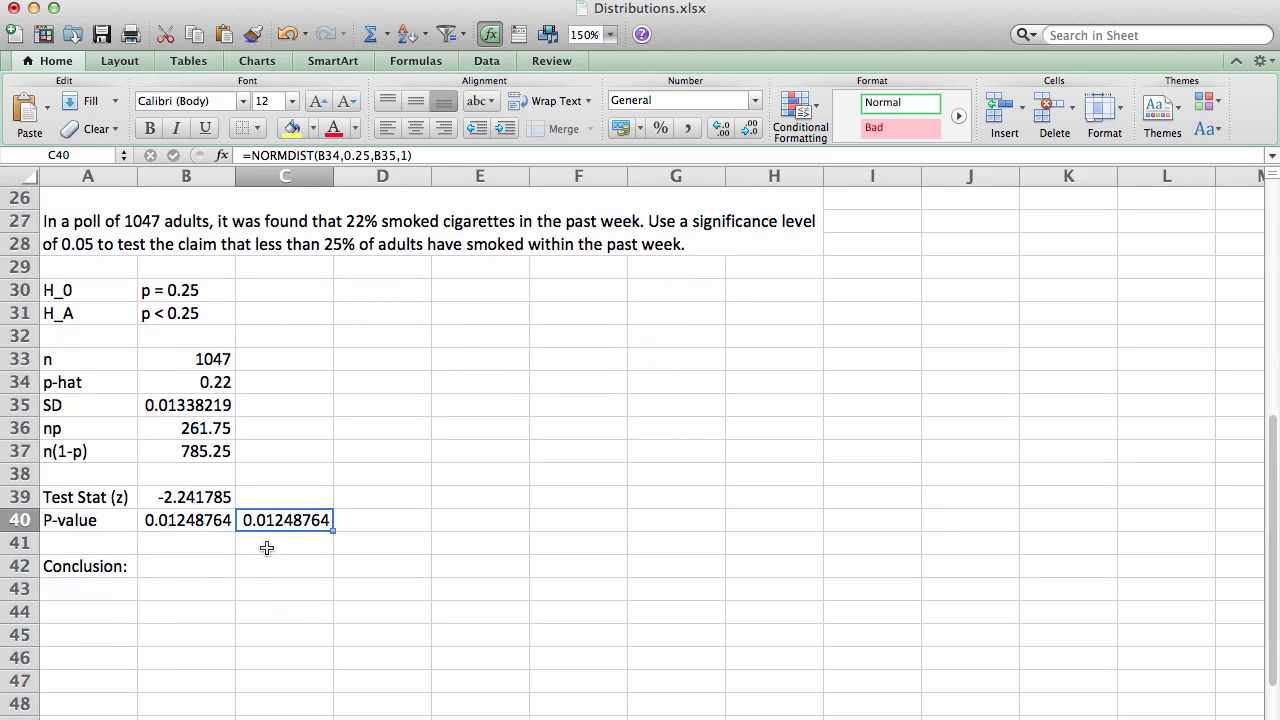
{"action": "left_click", "coordinate": [189, 571]}
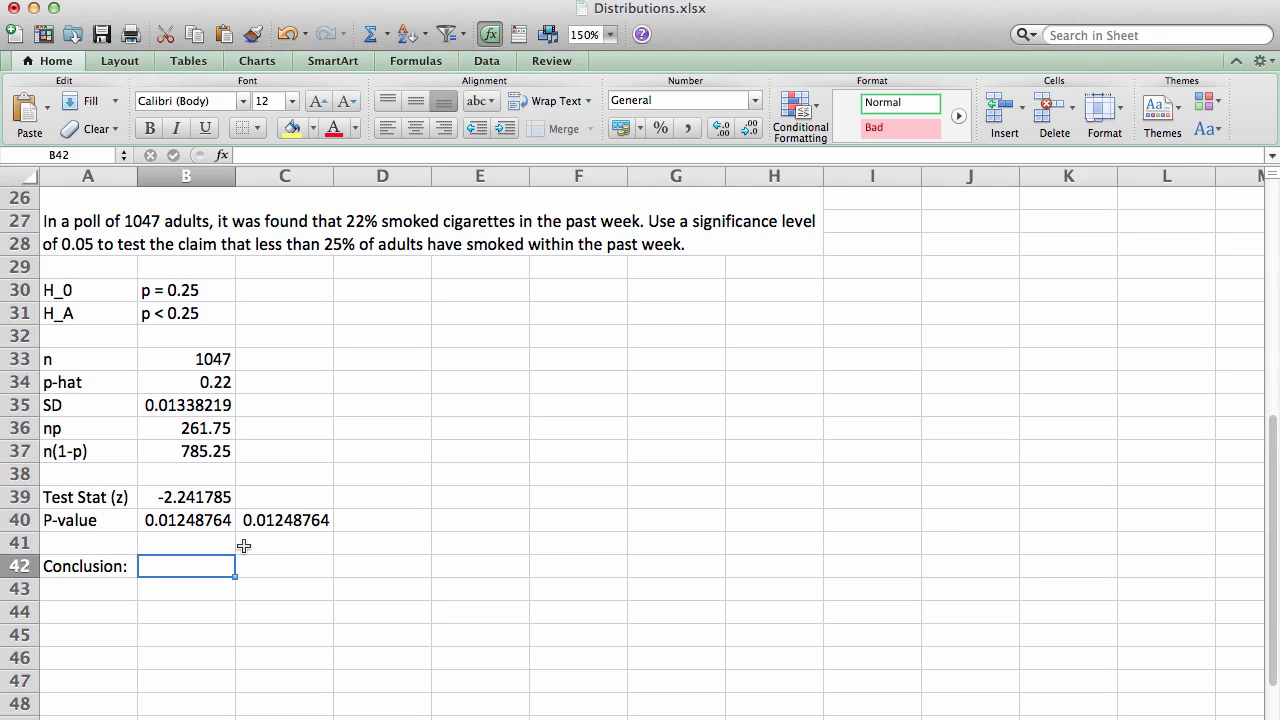
{"action": "key", "text": "ctrl+u"}
{"action": "type", "text": "alu"}
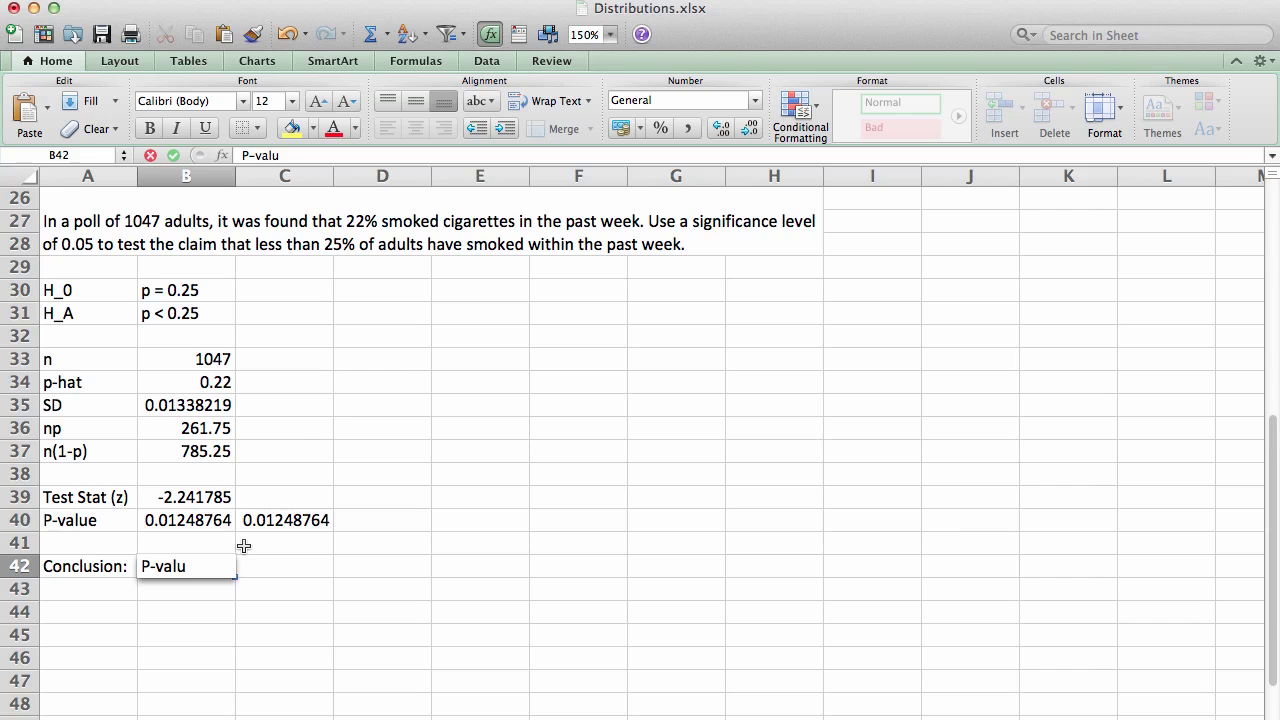
{"action": "type", "text": "e < 0.05"}
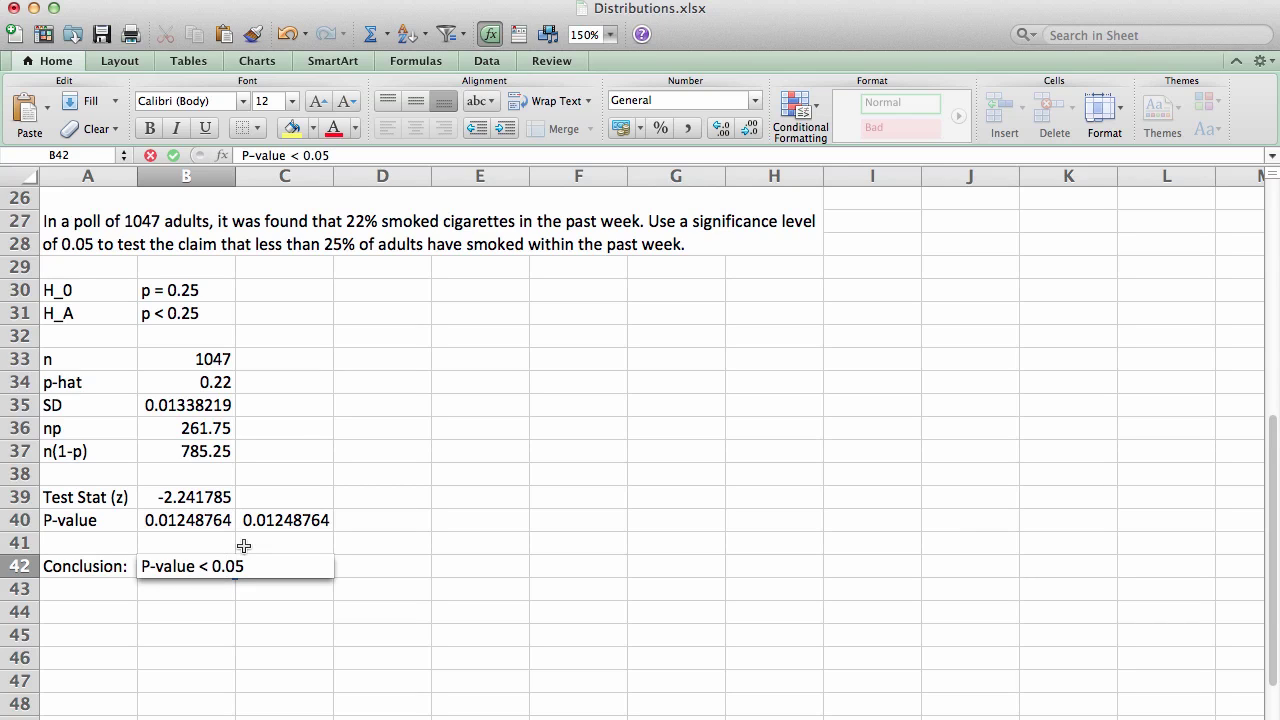
{"action": "type", "text": ", hence we"}
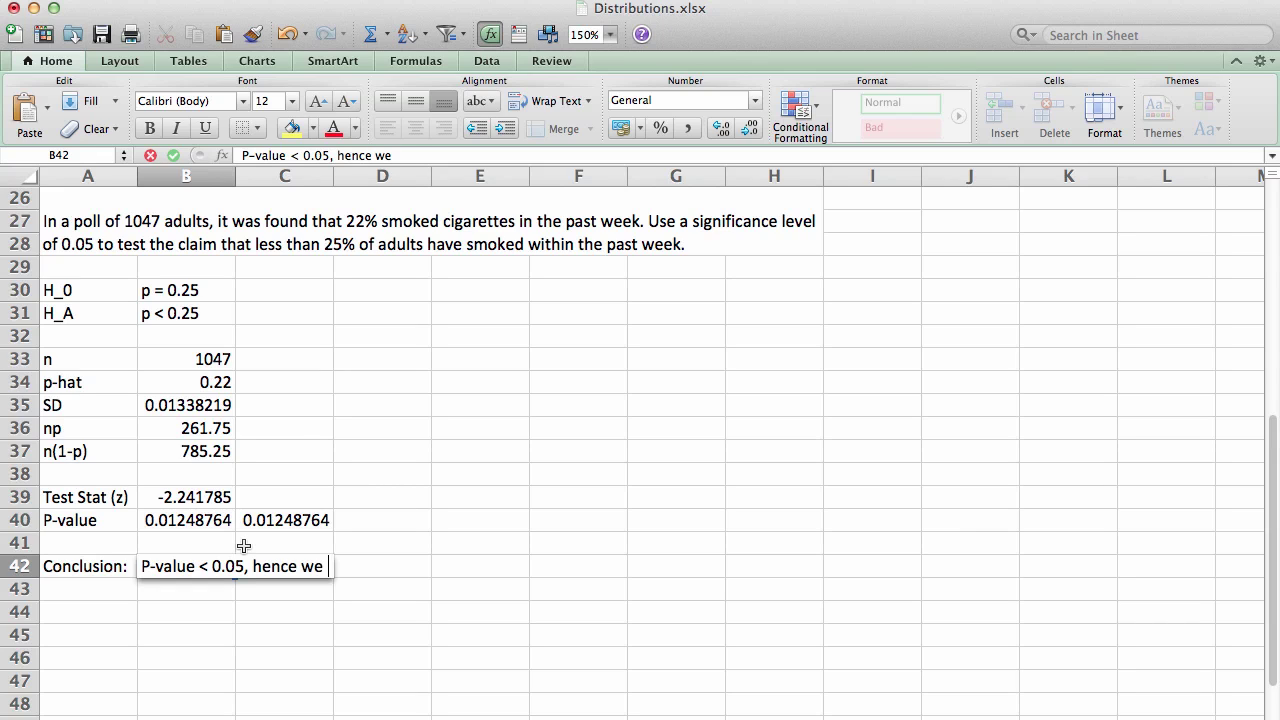
{"action": "type", "text": " reject H_0"}
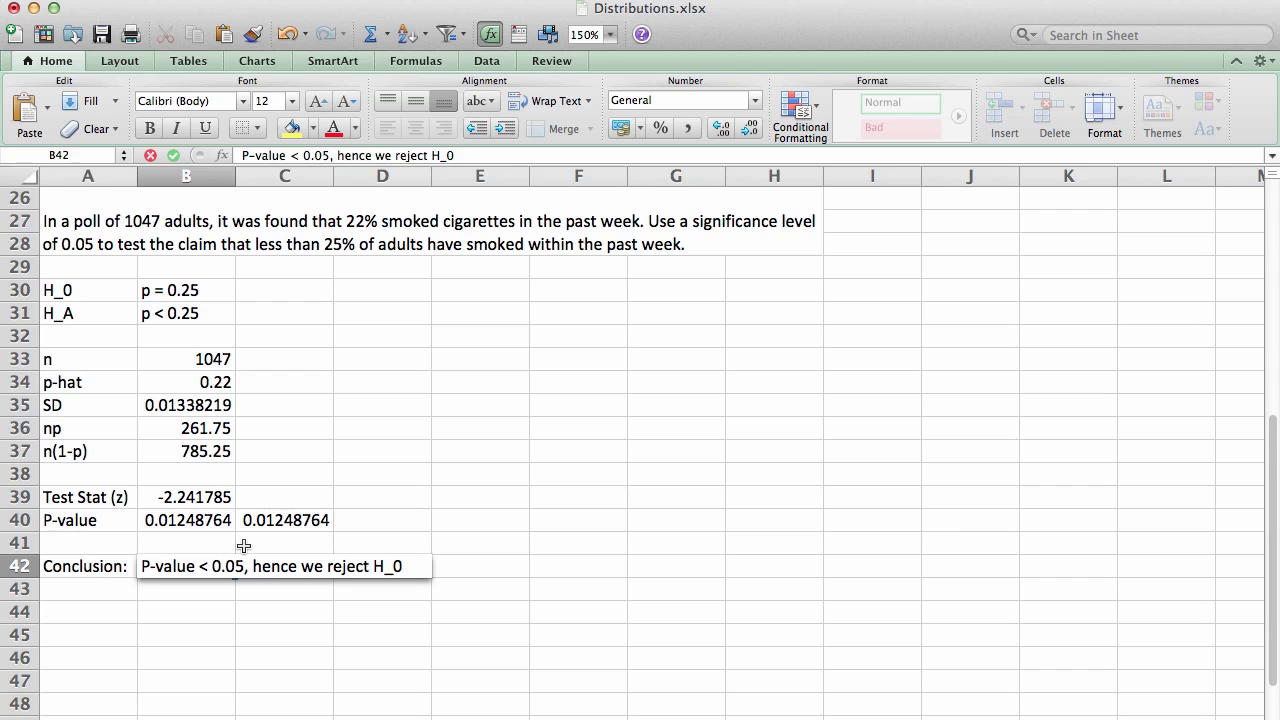
{"action": "key", "text": "Return"}
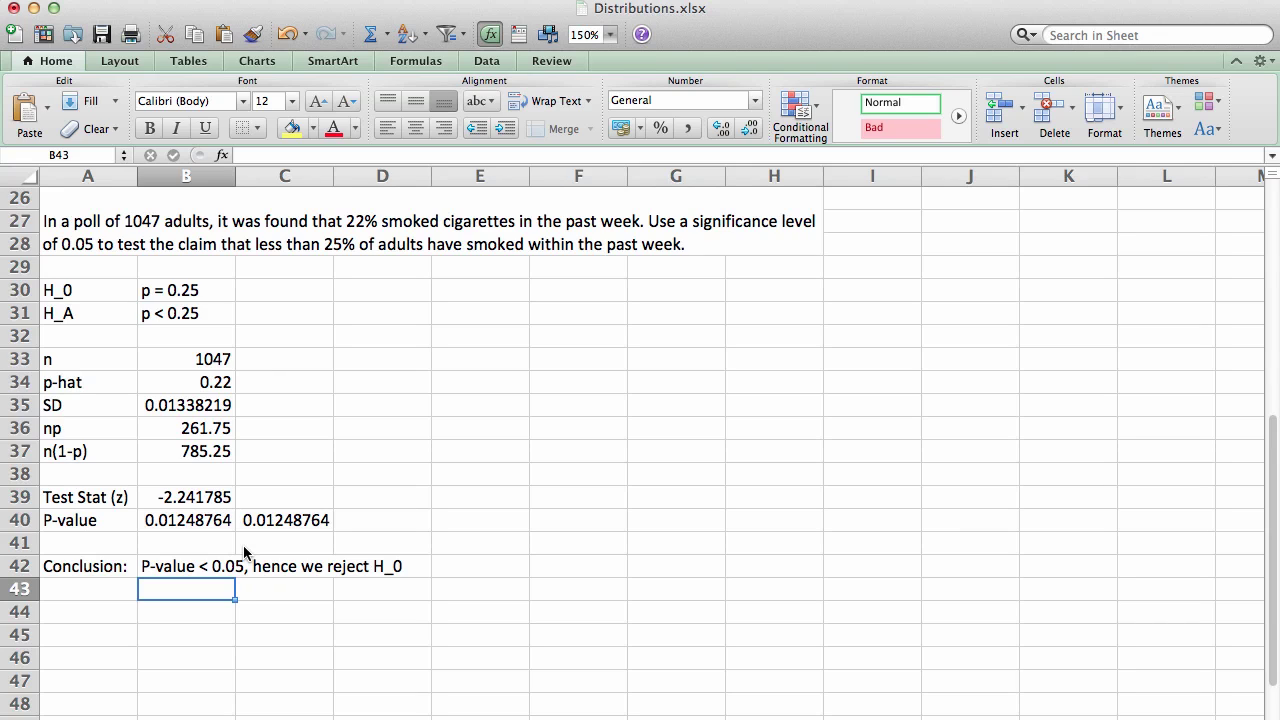
Step: Write in B43 "This sample provides significant evidence that fewer than 25% of adults have smoked in the last week."
{"action": "type", "text": "This"}
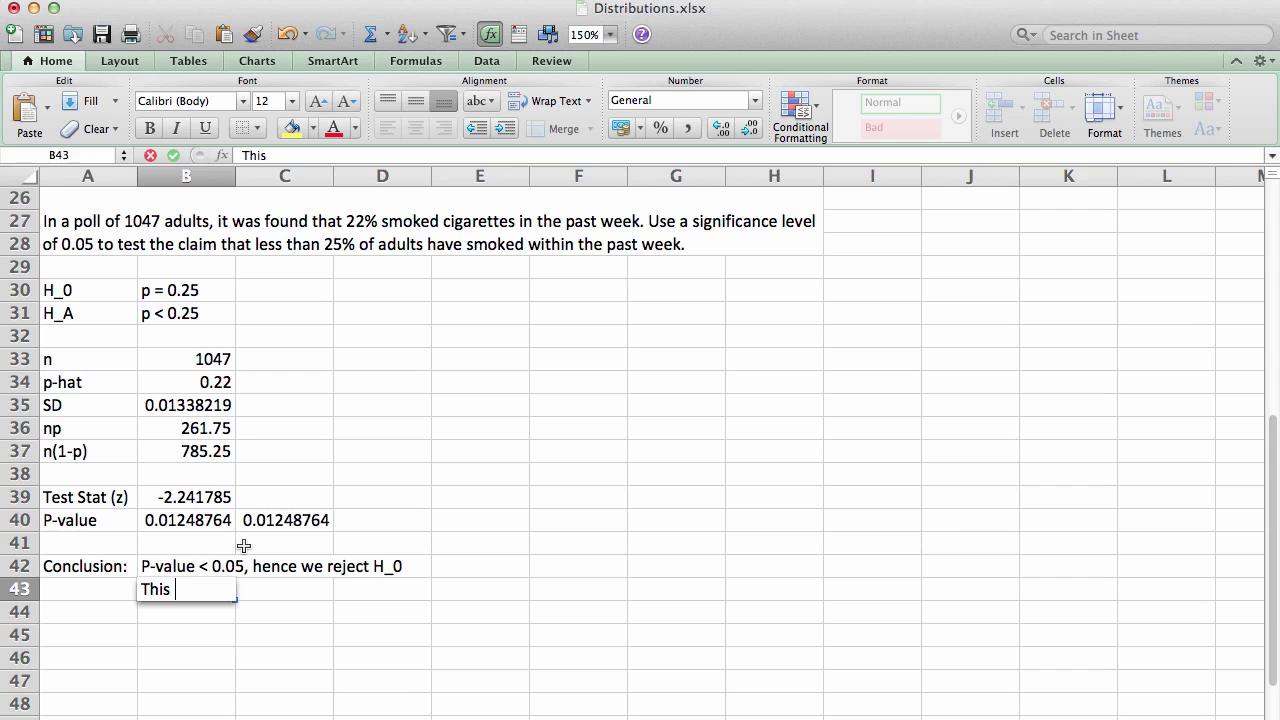
{"action": "type", "text": " sample prov"}
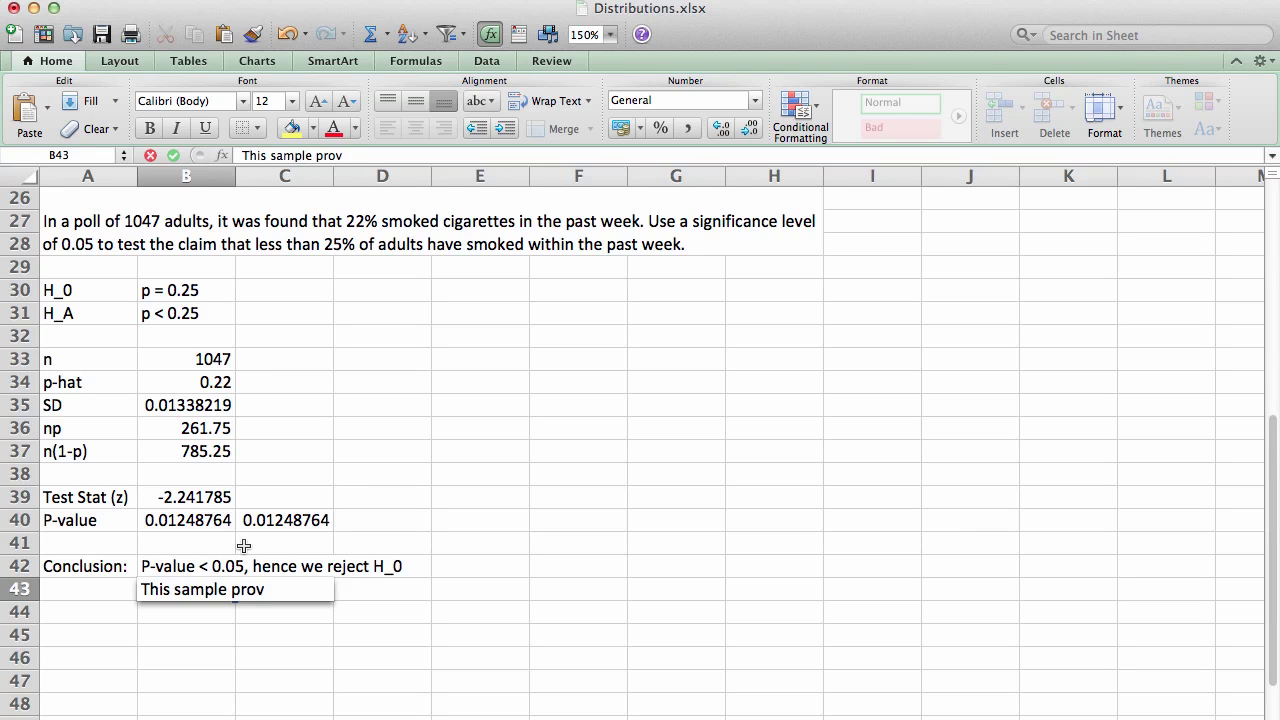
{"action": "type", "text": "ides significance"}
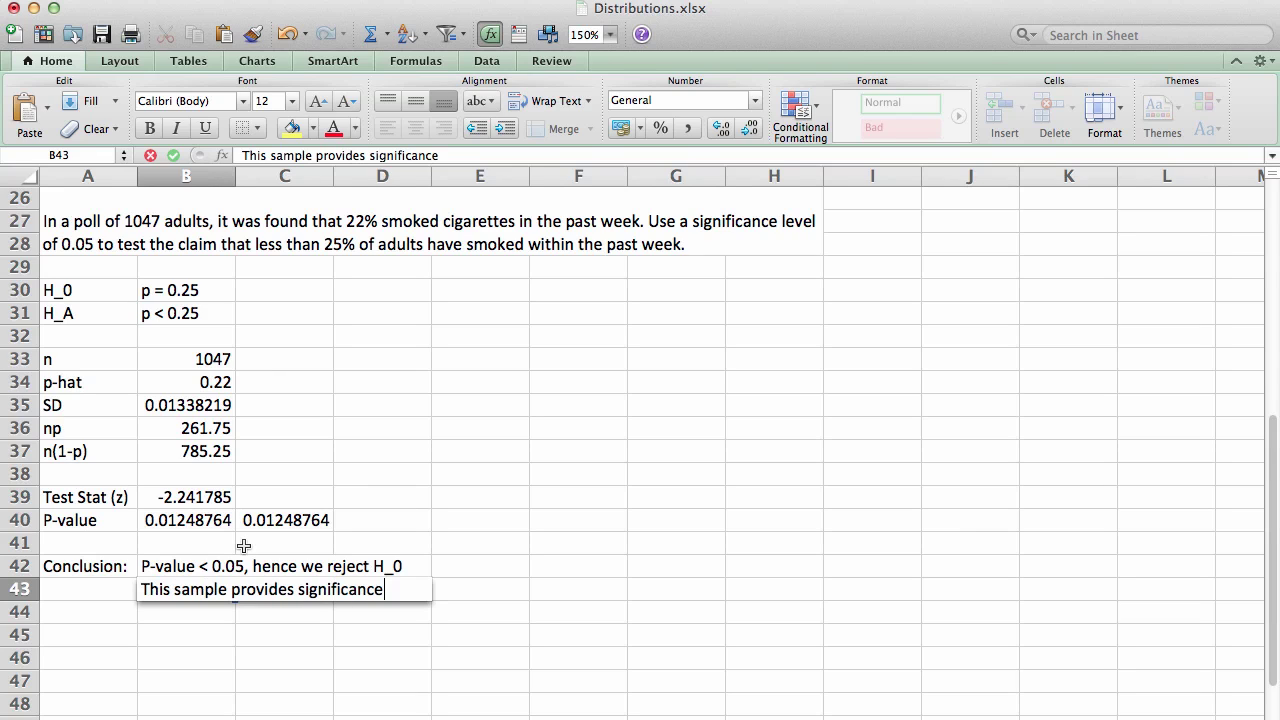
{"action": "key", "text": "BackSpace"}
{"action": "key", "text": "BackSpace"}
{"action": "type", "text": "t evidence"}
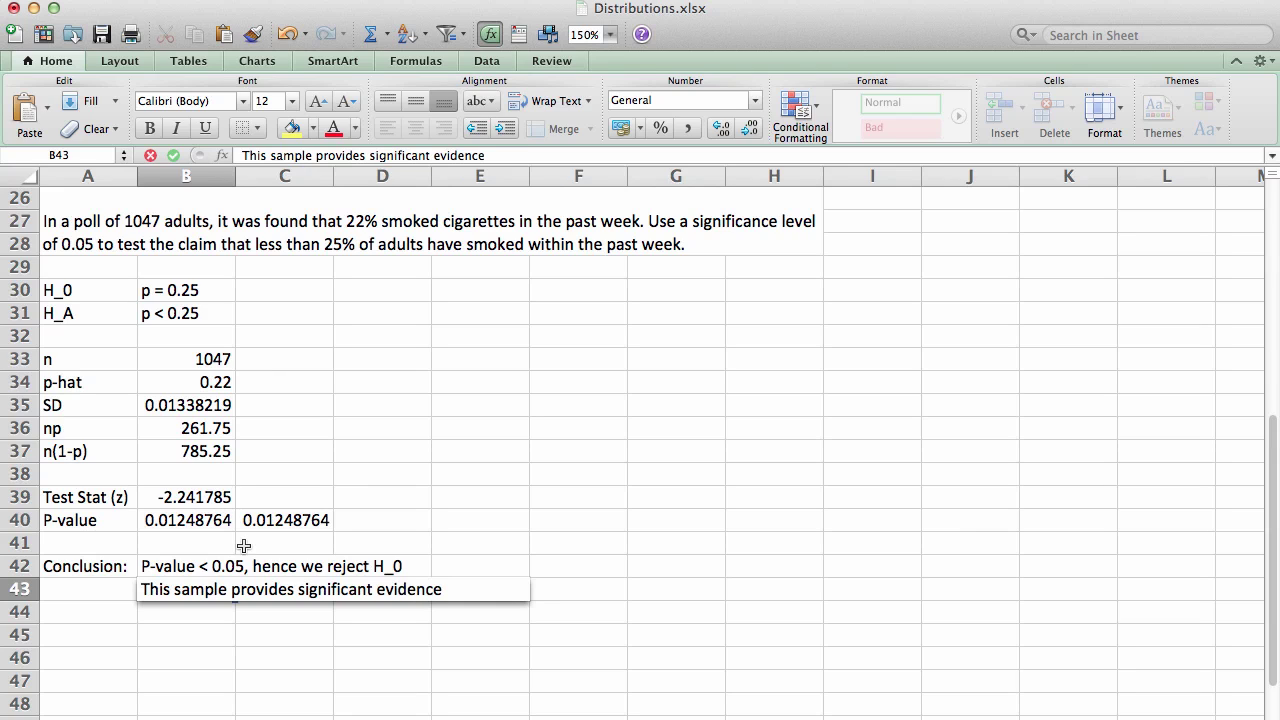
{"action": "type", "text": " that fewer than"}
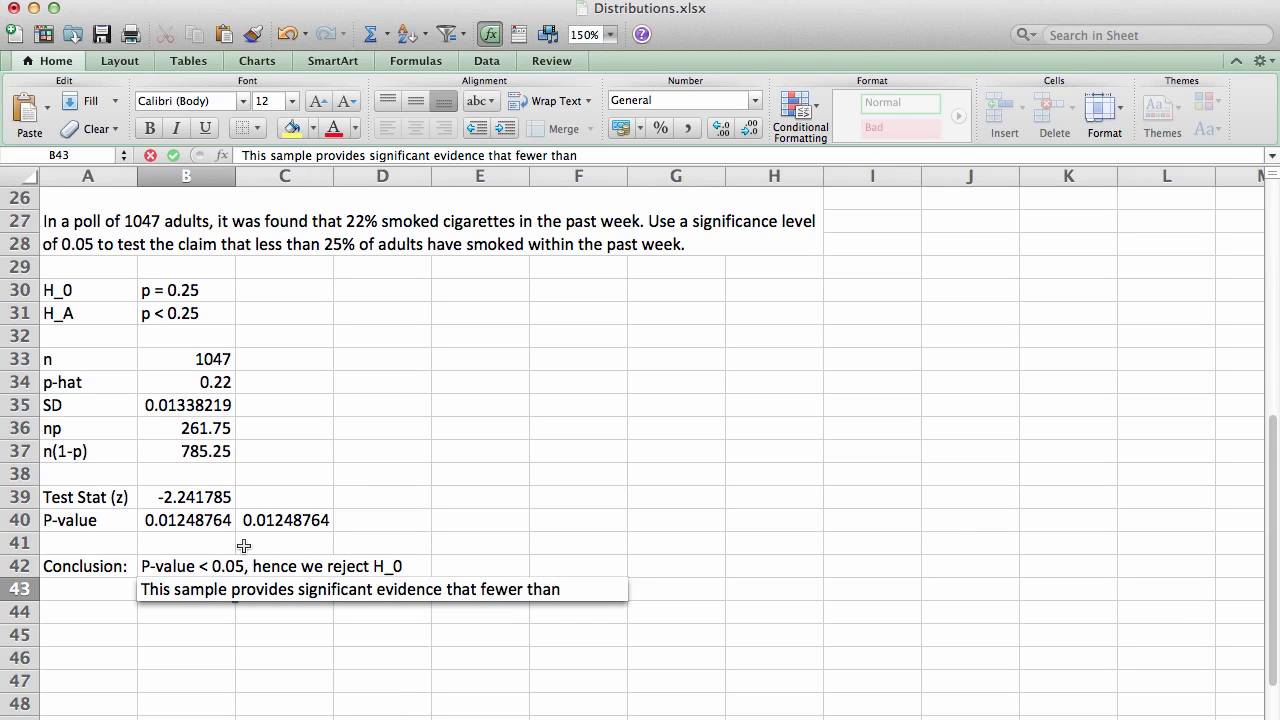
{"action": "type", "text": " 25% of adul"}
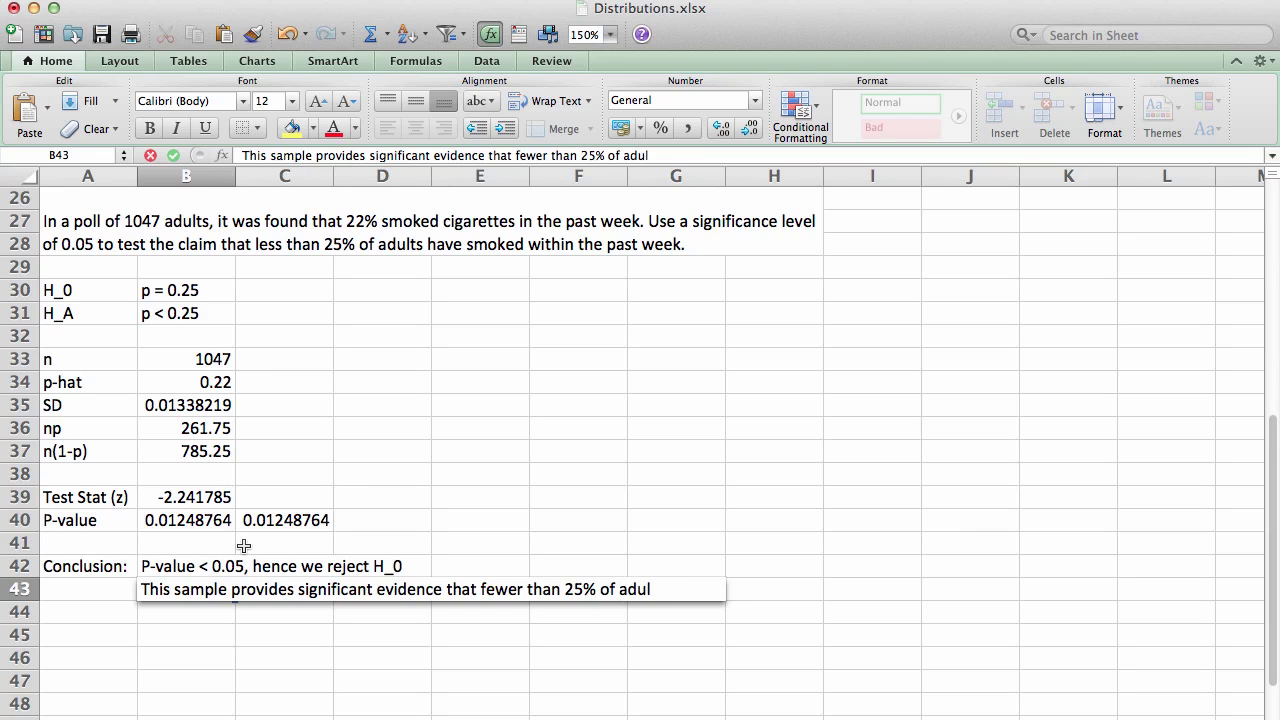
{"action": "type", "text": "ts have smoked i"}
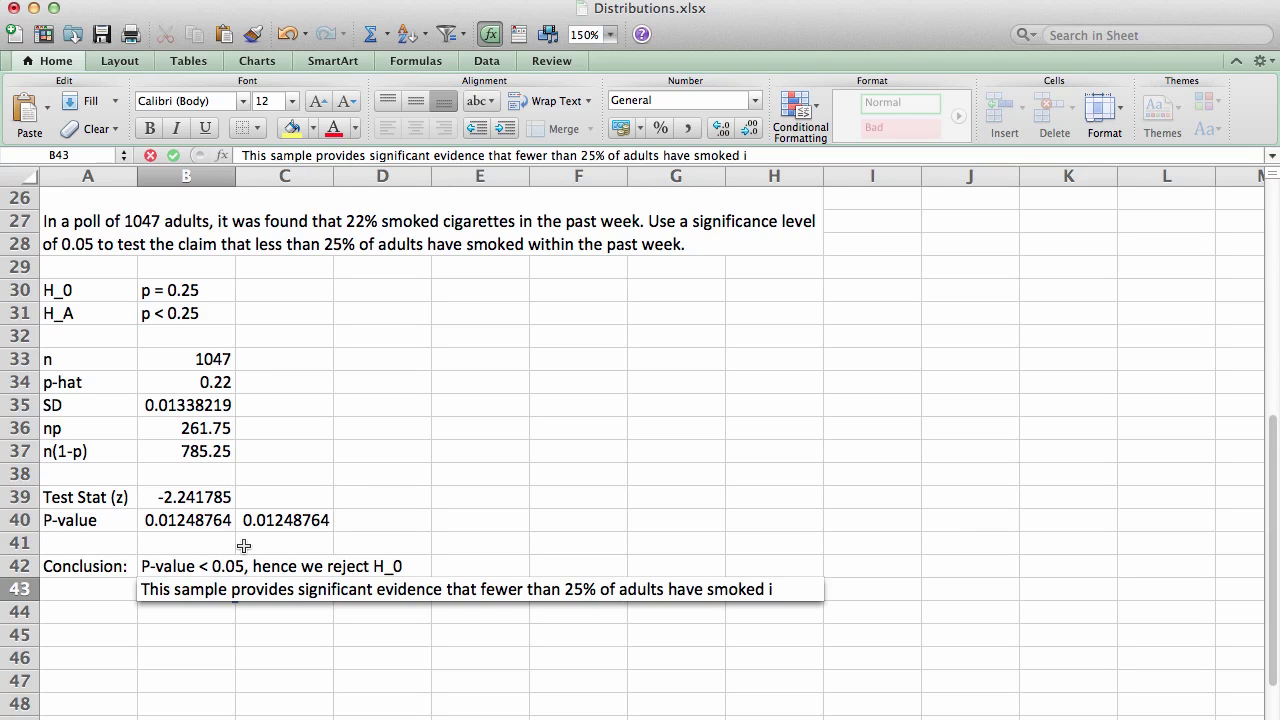
{"action": "type", "text": "n the last w"}
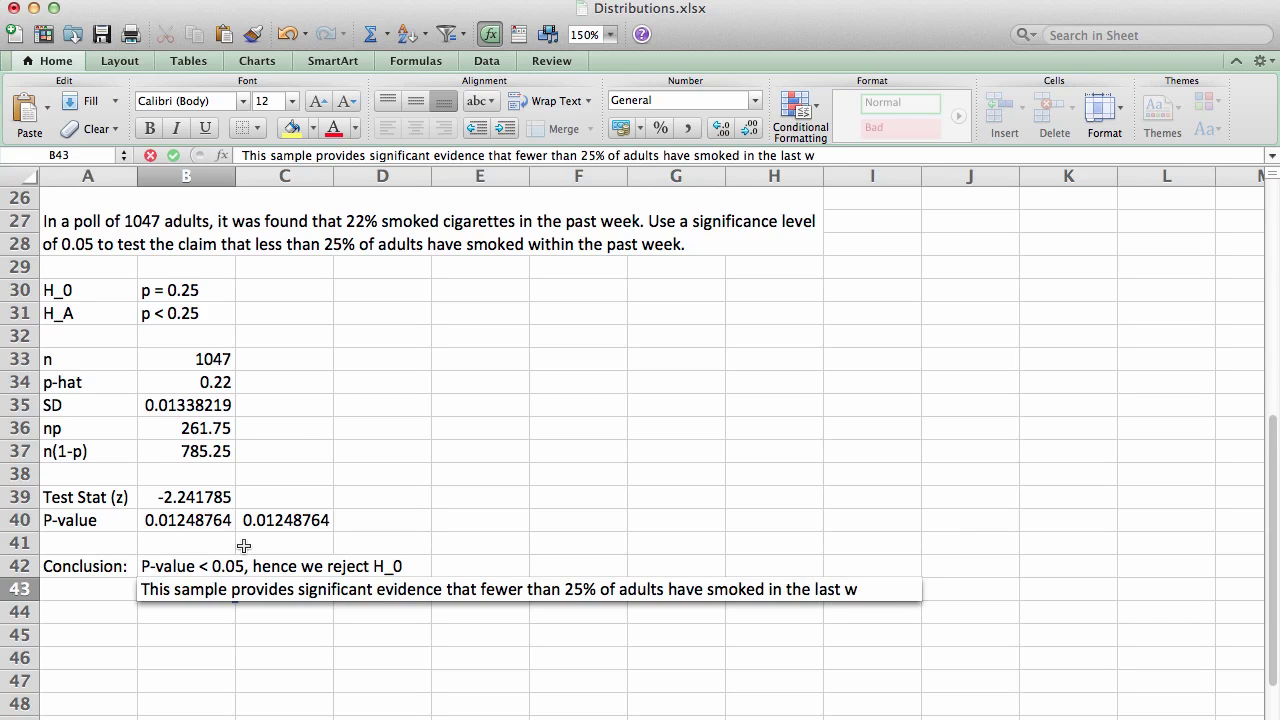
{"action": "type", "text": "eek."}
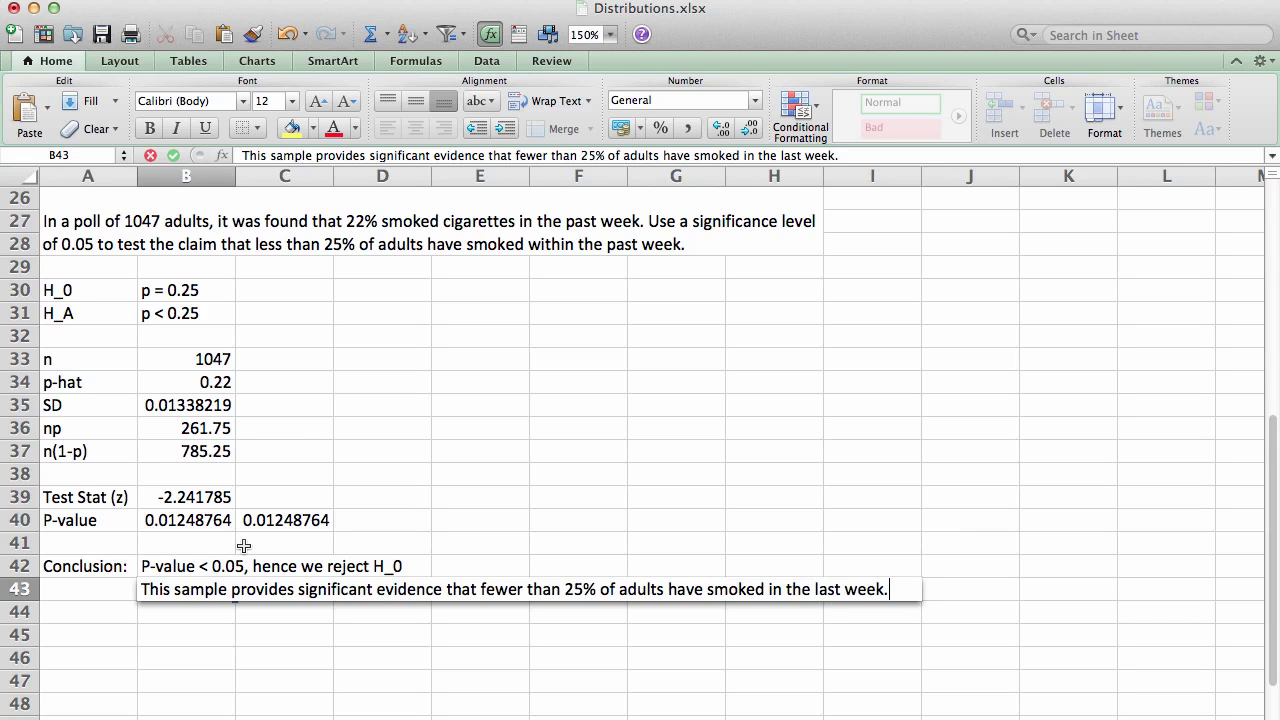